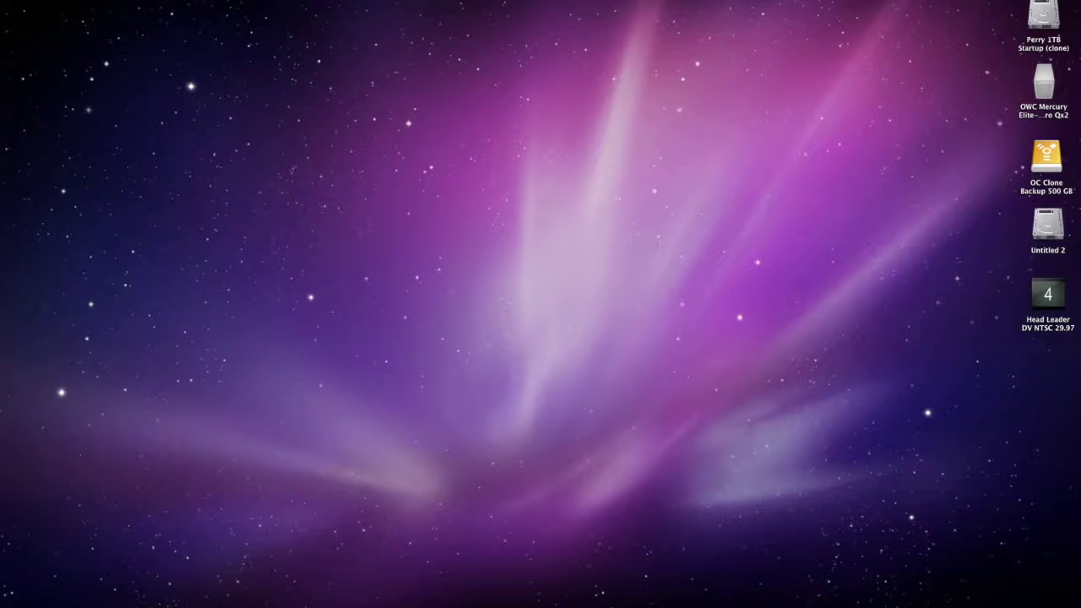
- Switch from the desktop to Final Cut Pro X showing the Stock Montage Before 1 project
key(super+Tab)
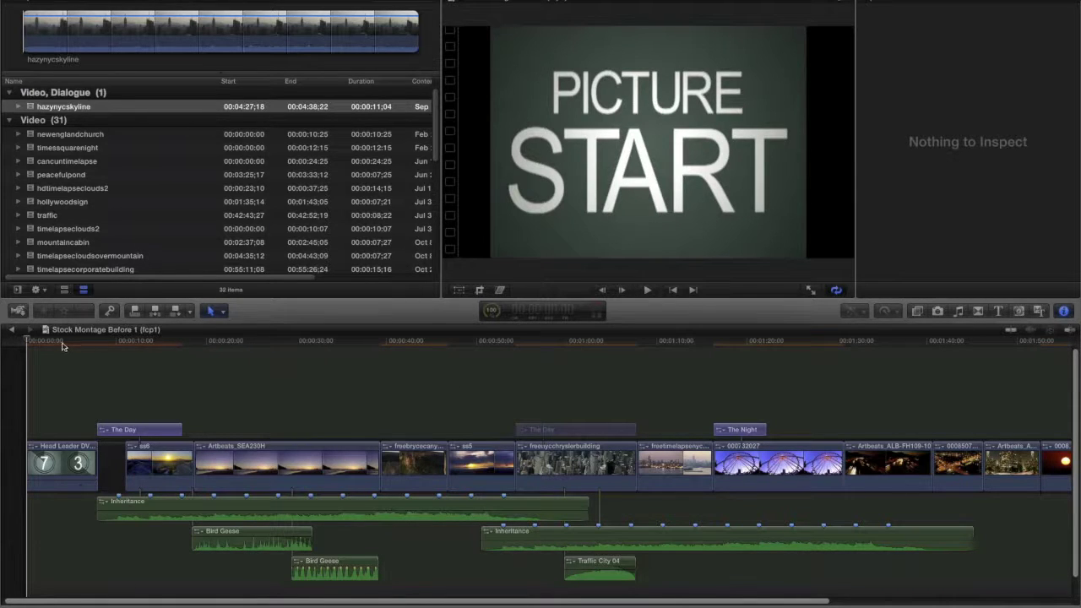
- While the montage plays, set the Bird Geese clips to -4 and -6 dB and put ss5 before freebrycecanyon
key(space)
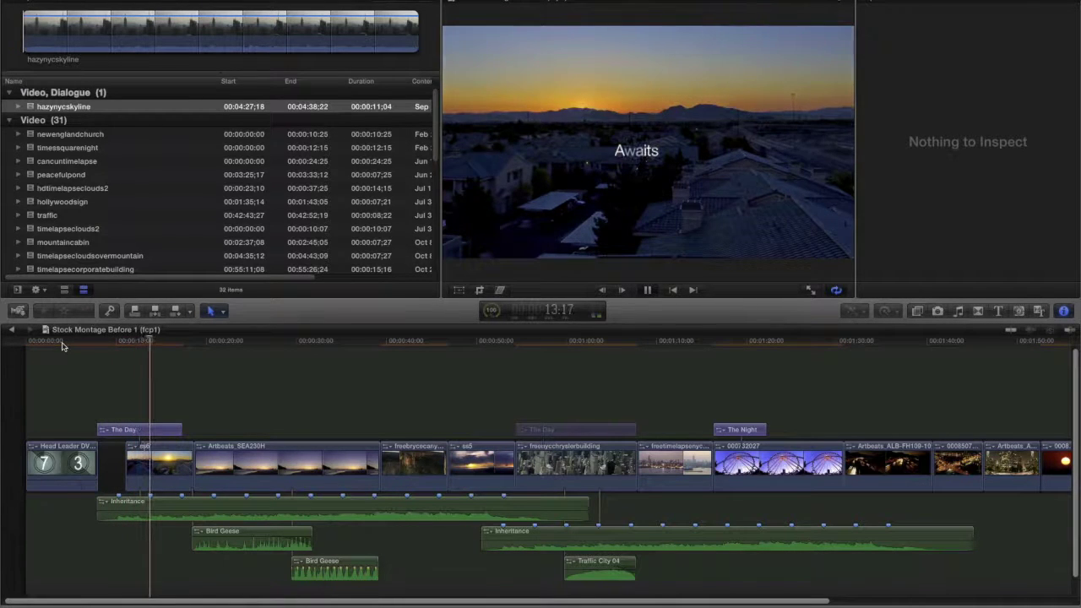
click(127, 471)
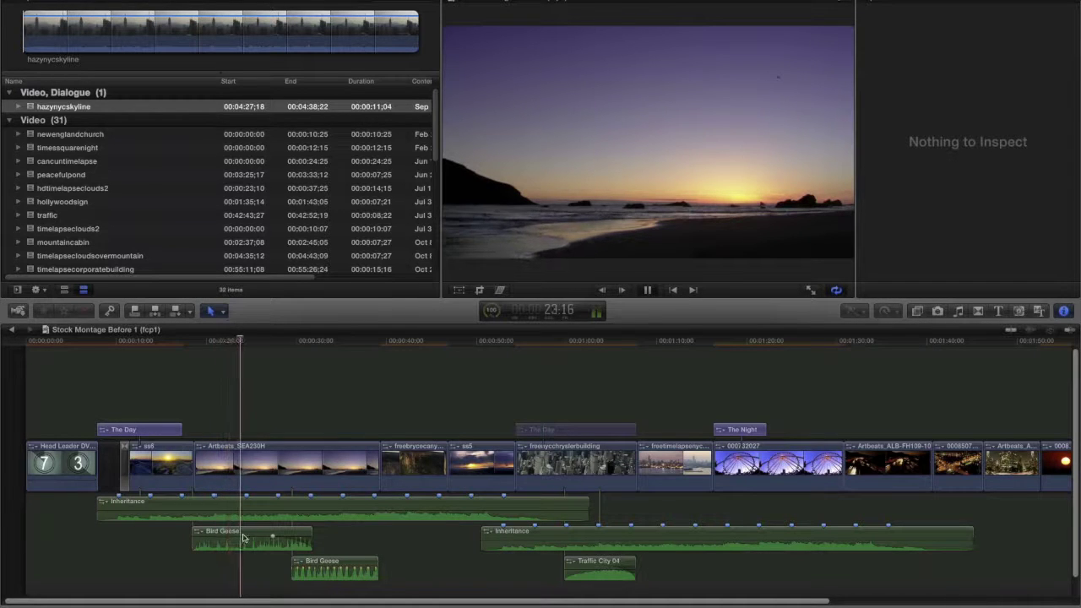
drag(244, 537, 244, 542)
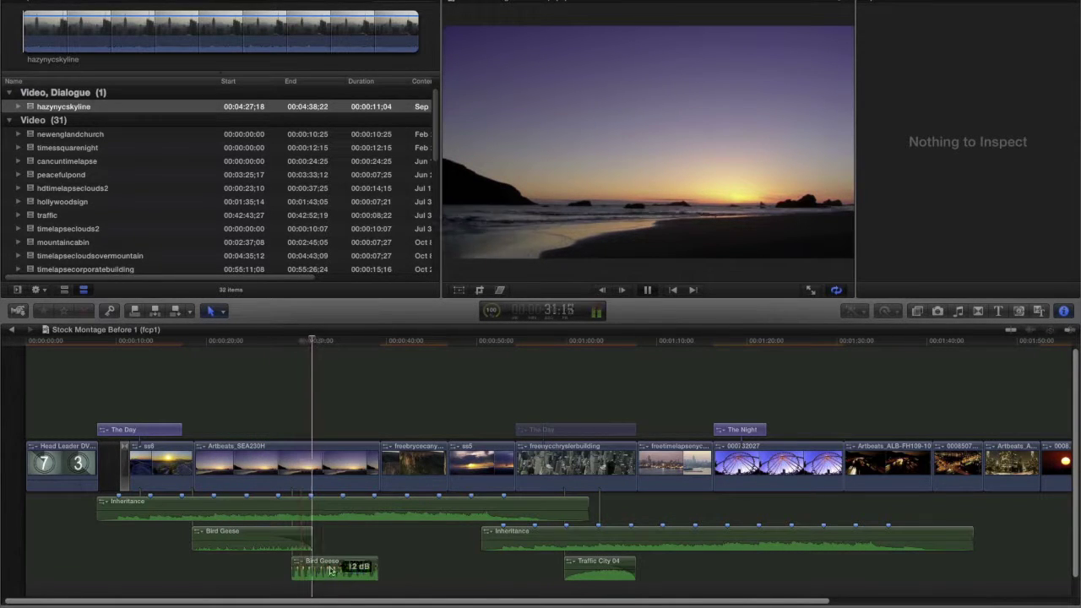
drag(332, 574, 372, 563)
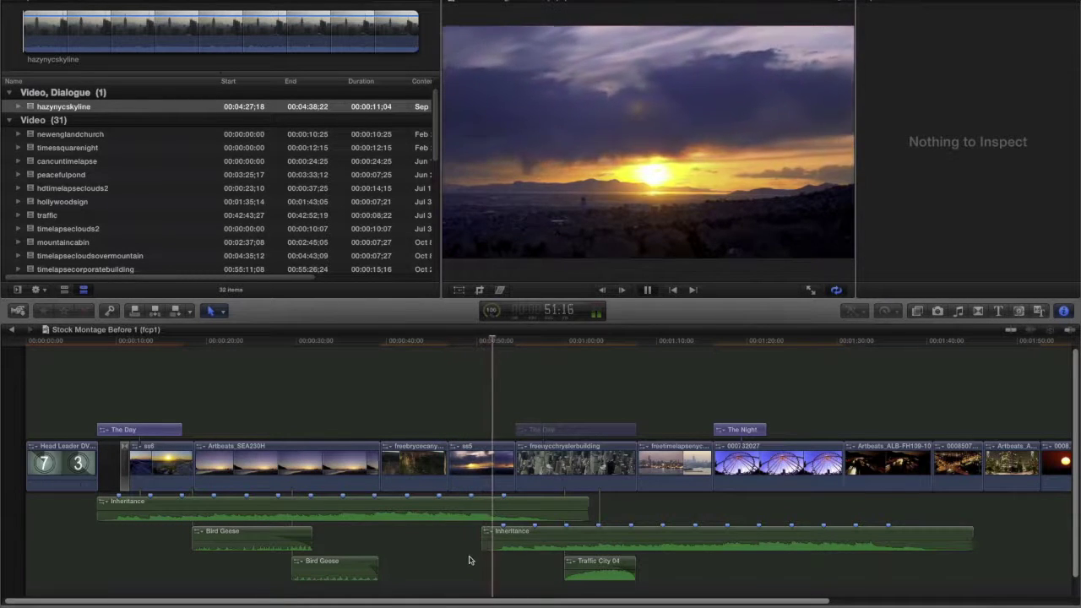
drag(471, 469, 399, 461)
key(super+4)
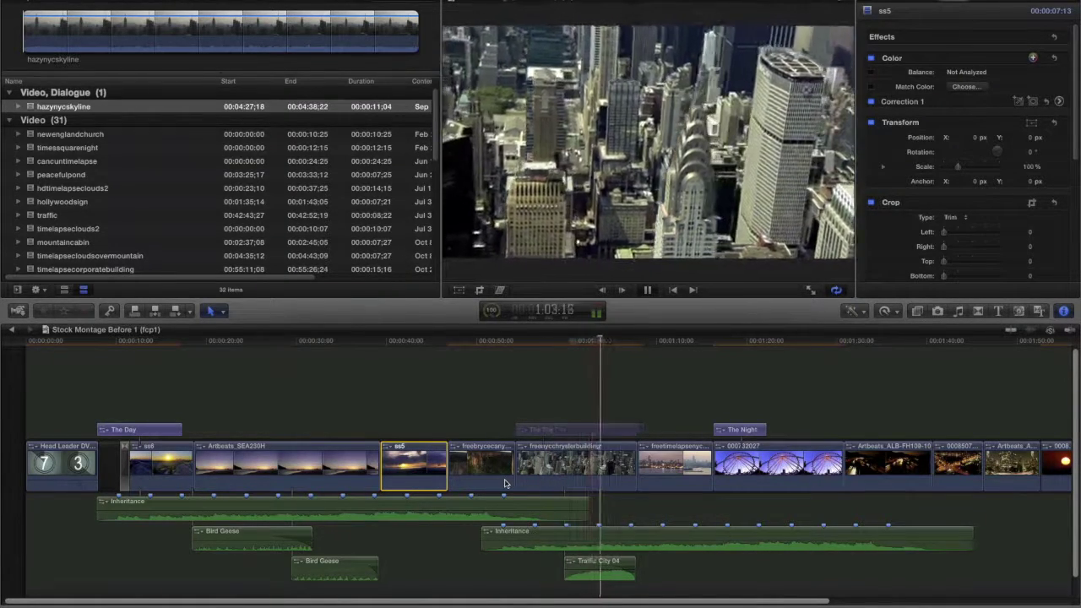
- Disable Traffic City 04 and reverse the freetimelapsenycskyline clip
click(604, 565)
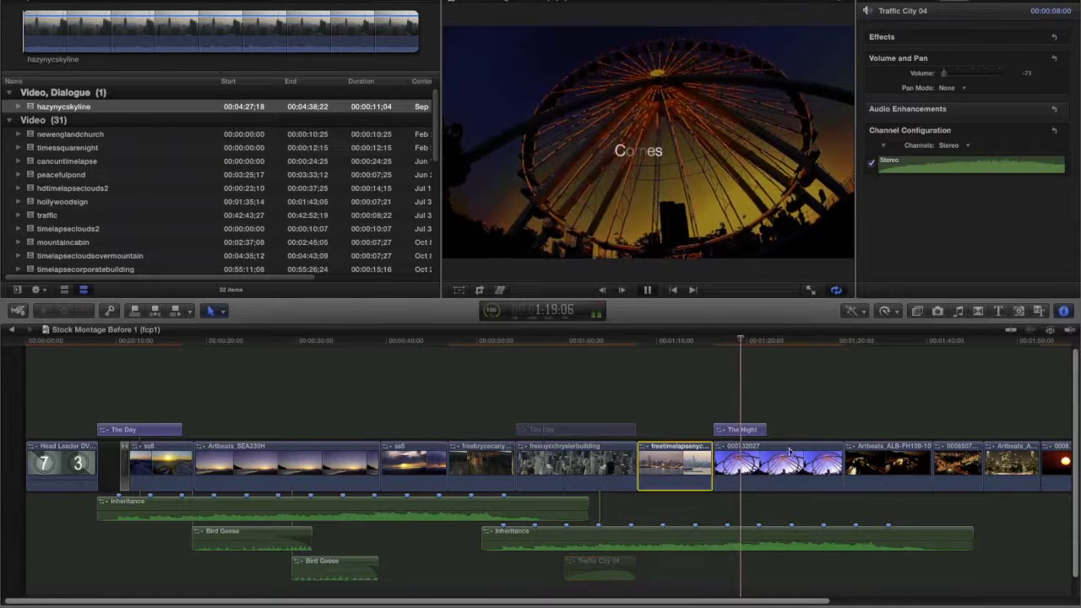
click(884, 311)
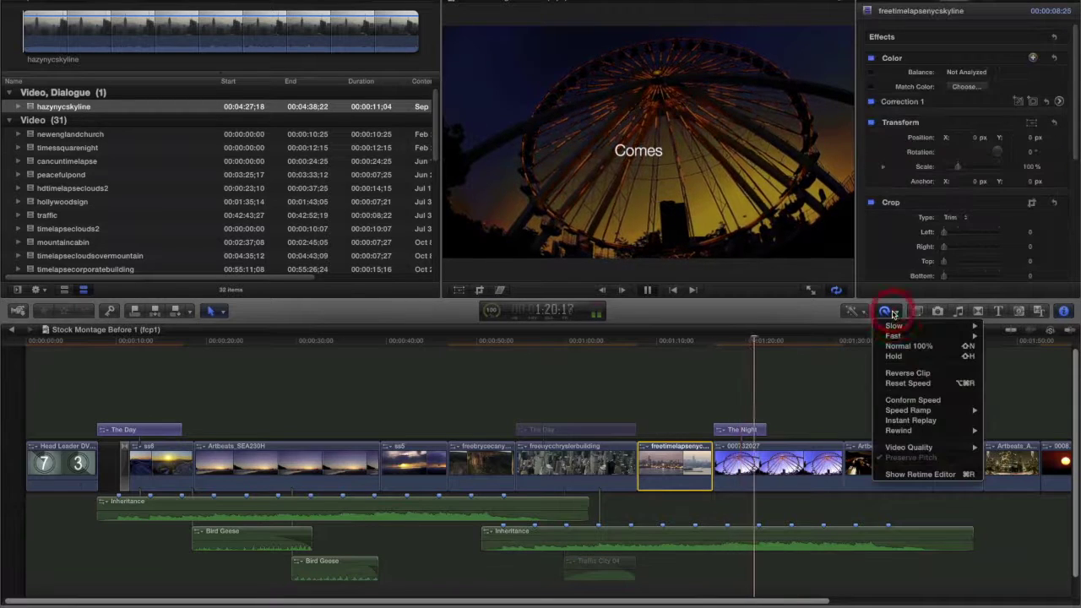
click(907, 373)
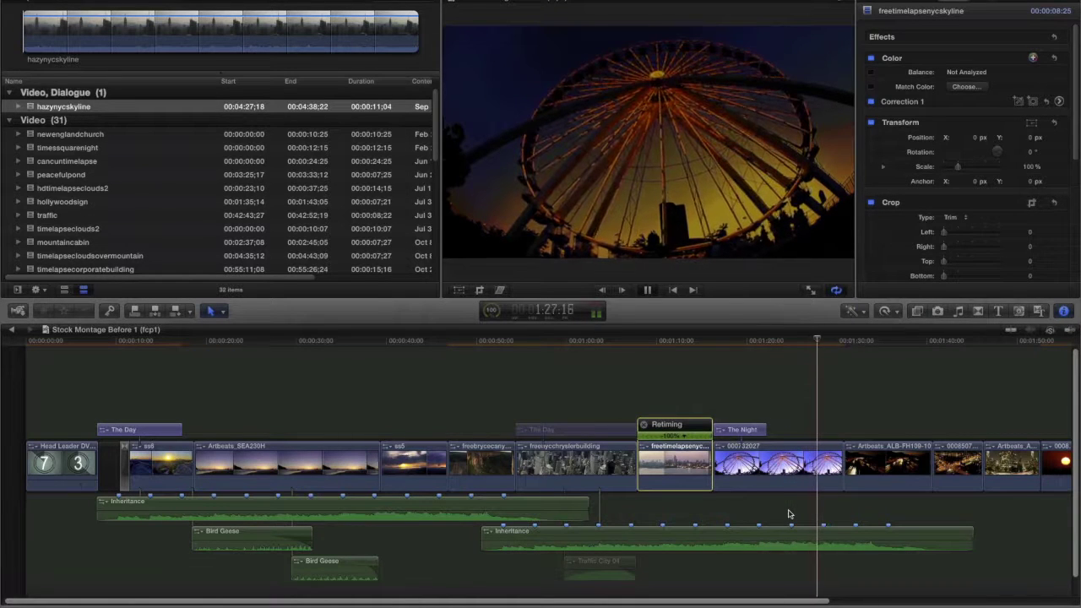
click(790, 515)
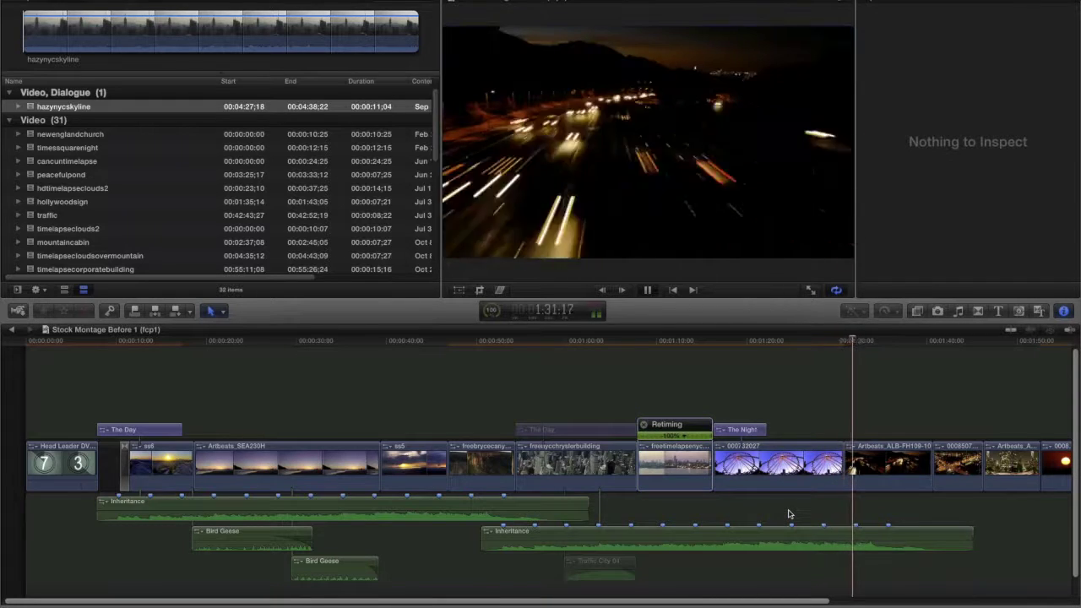
- Trim the end of Artbeats_ALB-FH109-10 with Option-], then stop playback
click(875, 465)
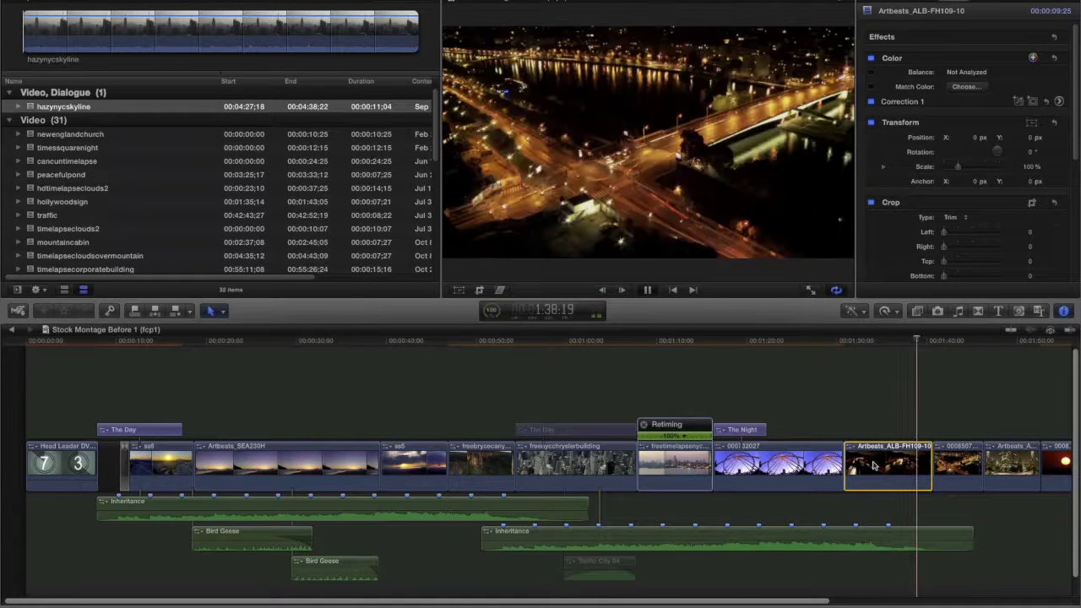
key(alt+bracketright)
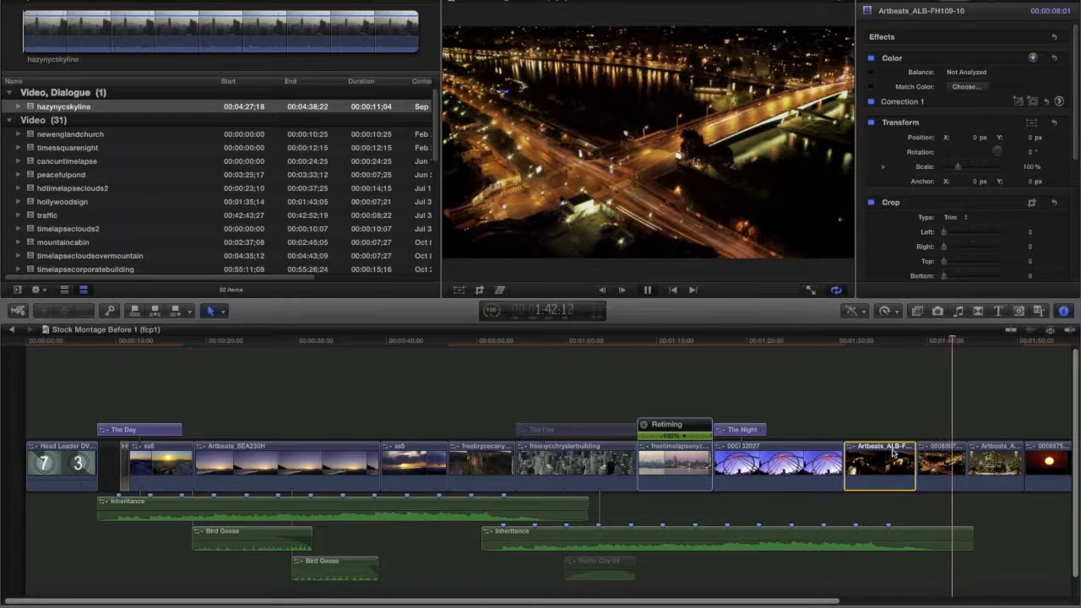
key(space)
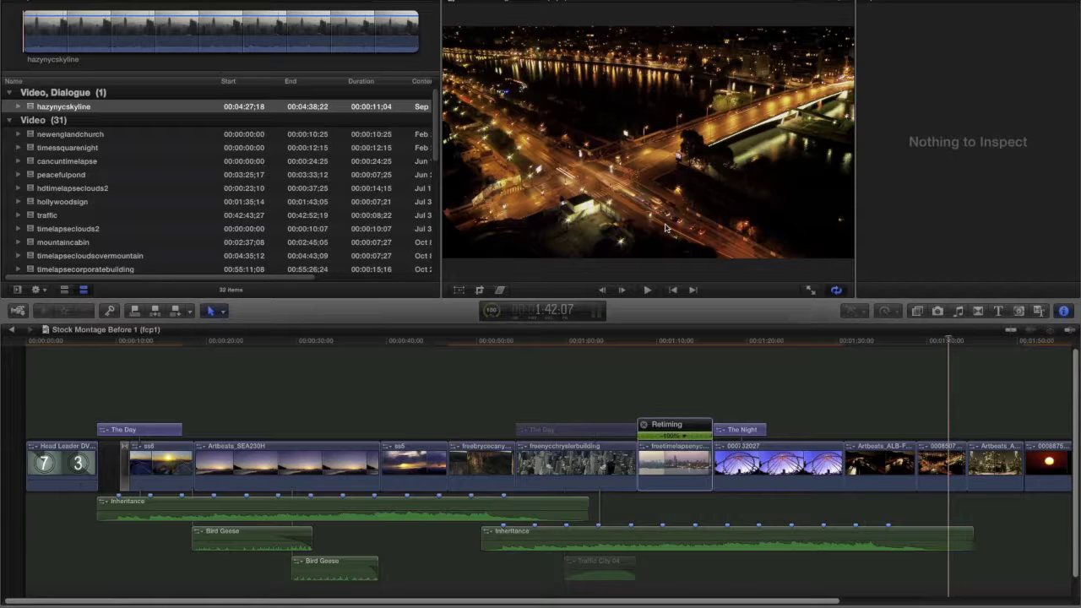
- Jump back to about 22 seconds, type scratch text in the TextEdit note, and move its window aside
click(234, 342)
text(fdgsdfgsdfgsdfg)
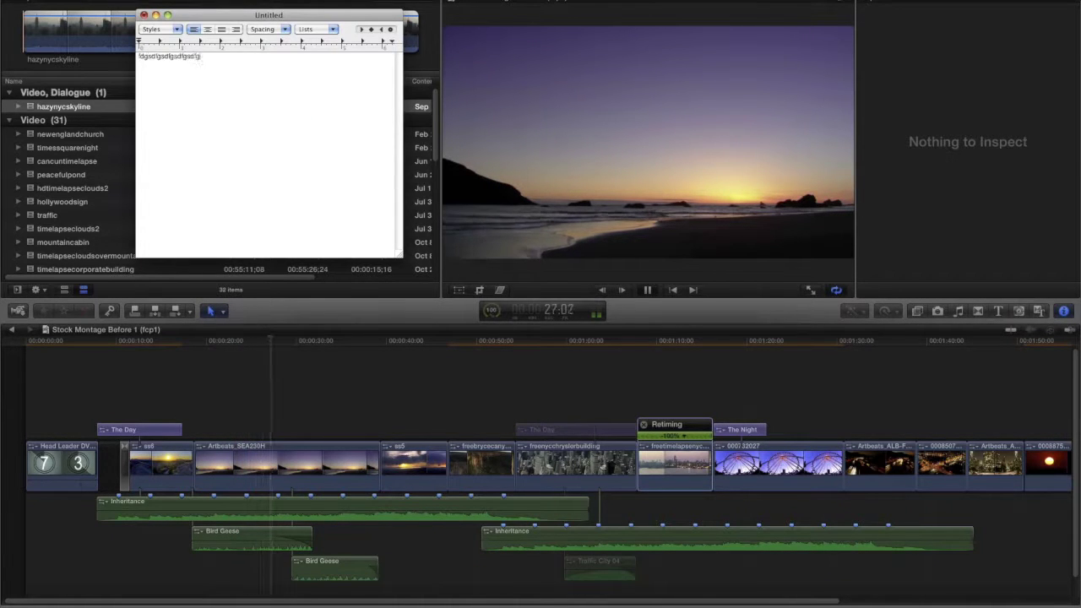
text(sdfgsdfg sadf dsa f sadf sda)
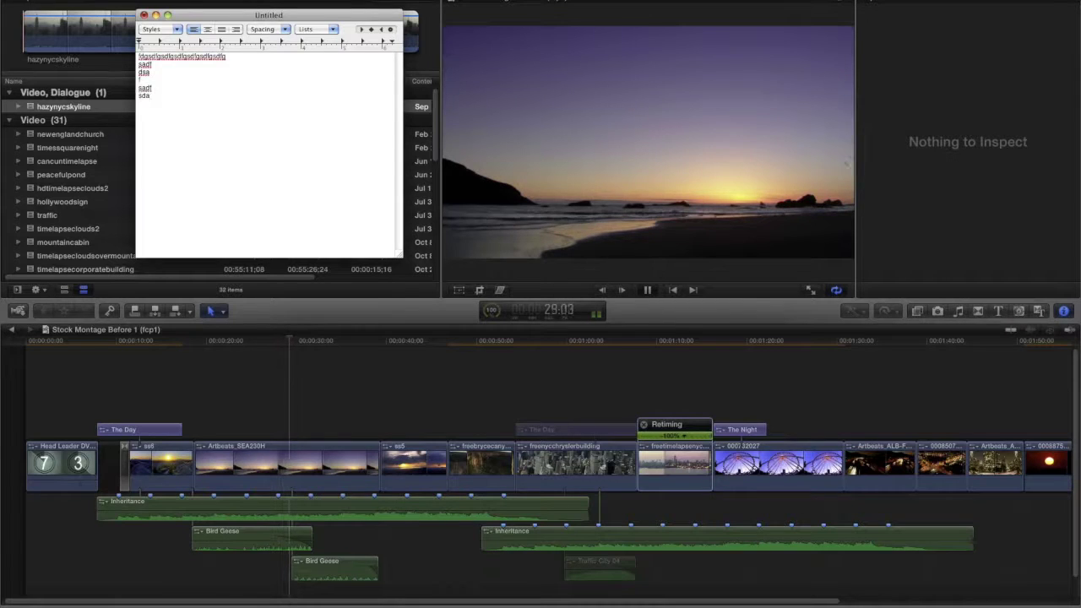
drag(311, 21, 323, 126)
click(435, 310)
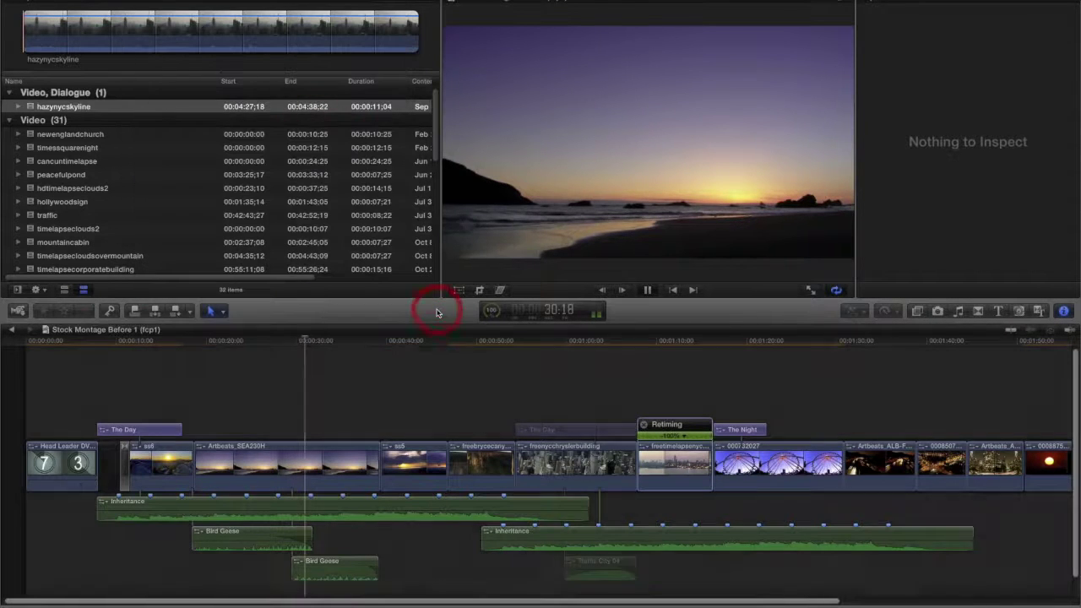
key(super+comma)
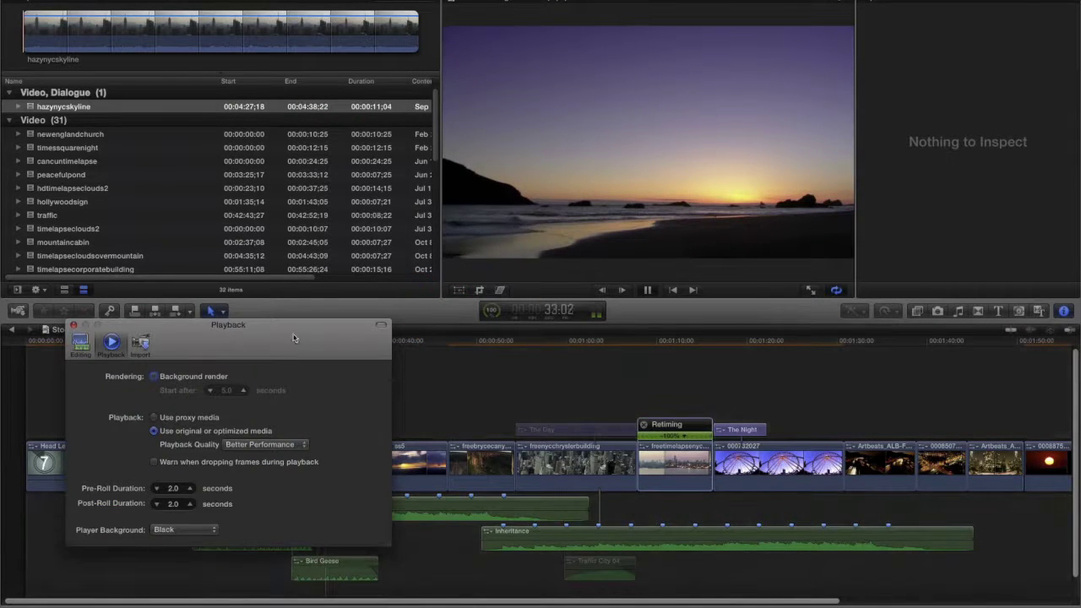
drag(270, 341, 395, 183)
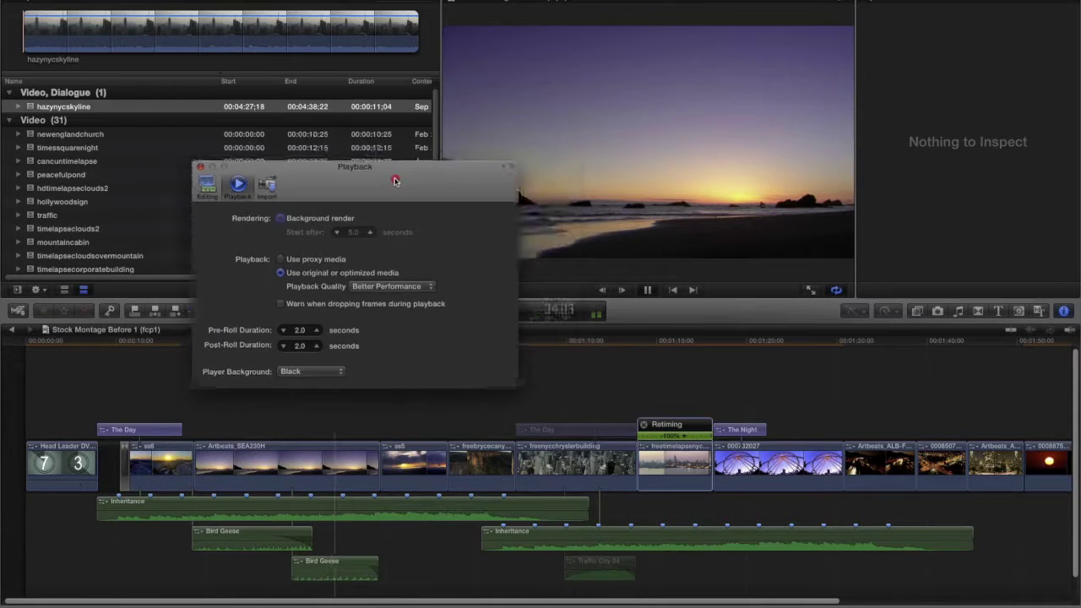
click(279, 261)
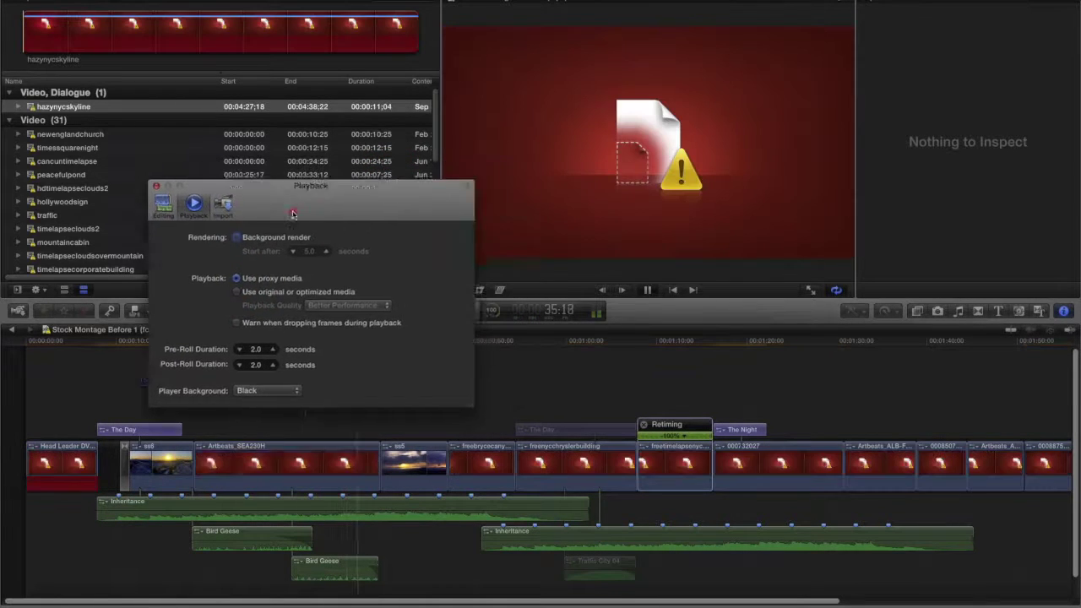
mouse_move(341, 177)
mouse_down()
mouse_move(250, 245)
mouse_move(217, 201)
mouse_up()
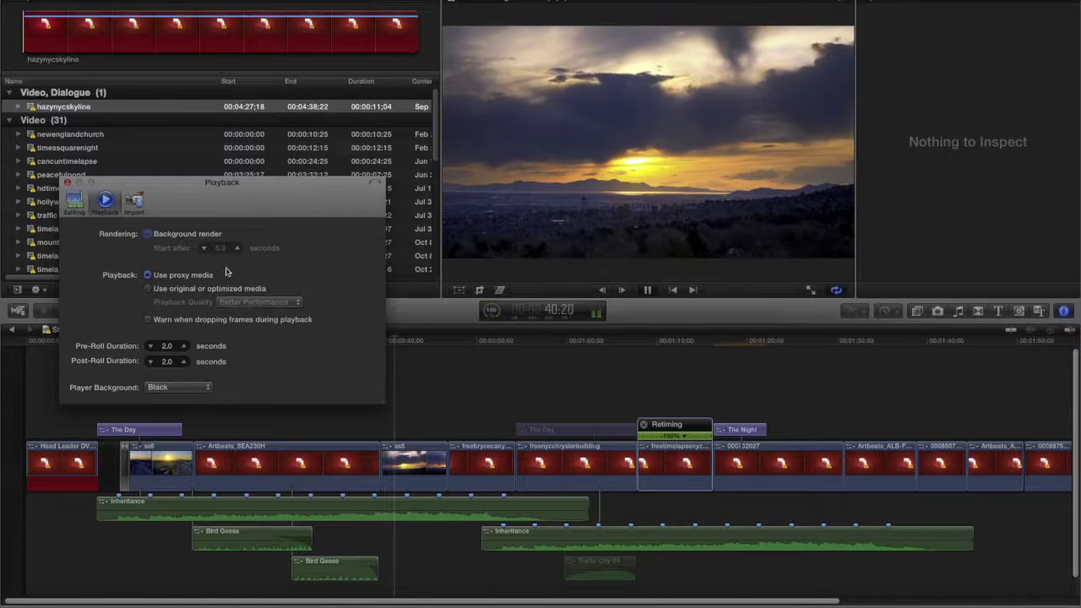
click(149, 288)
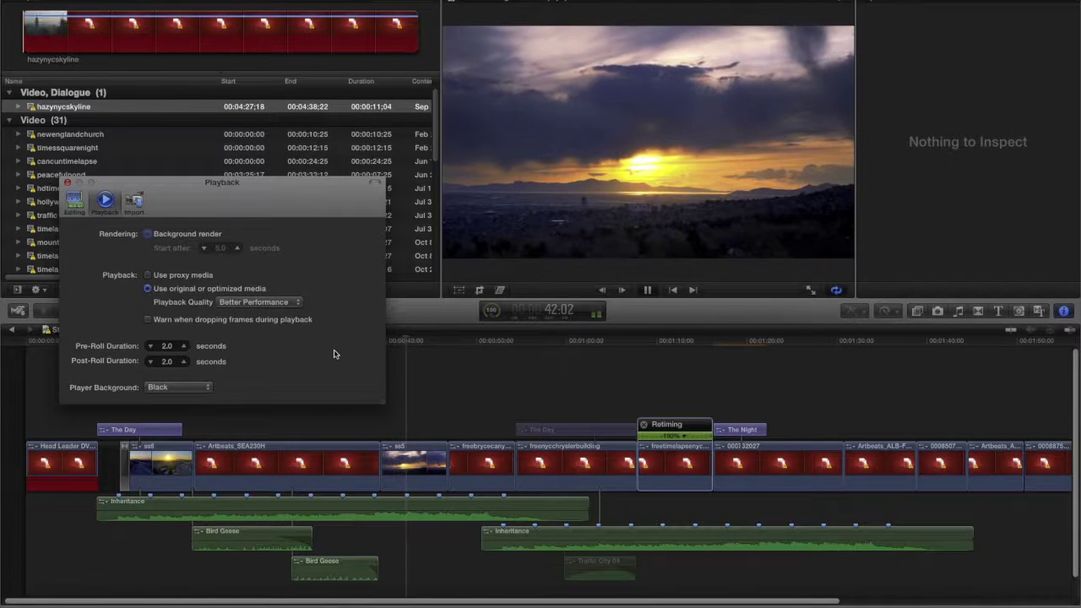
drag(237, 181, 292, 217)
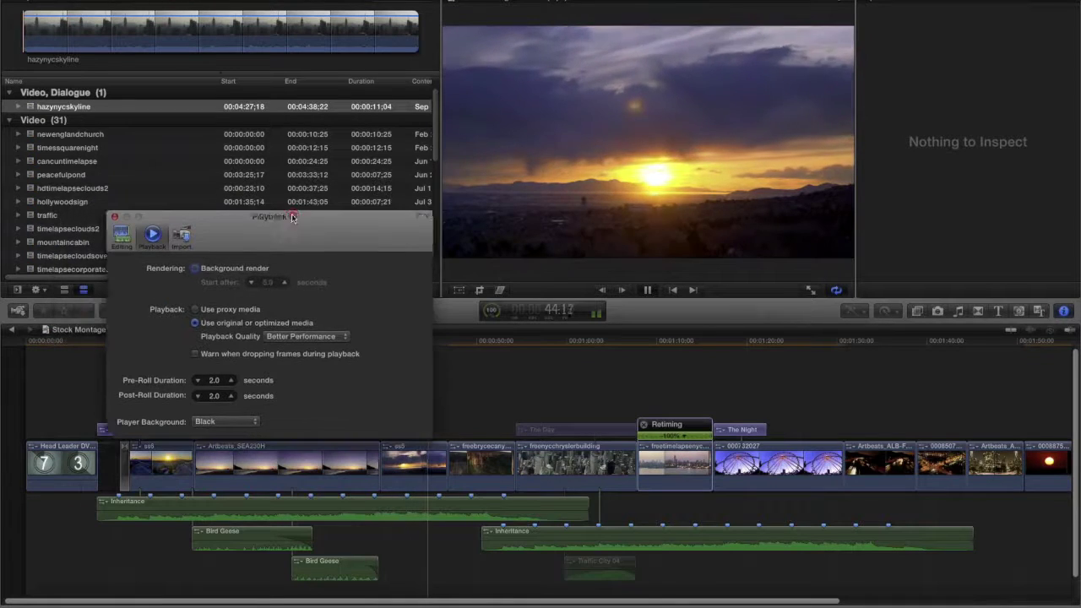
click(121, 216)
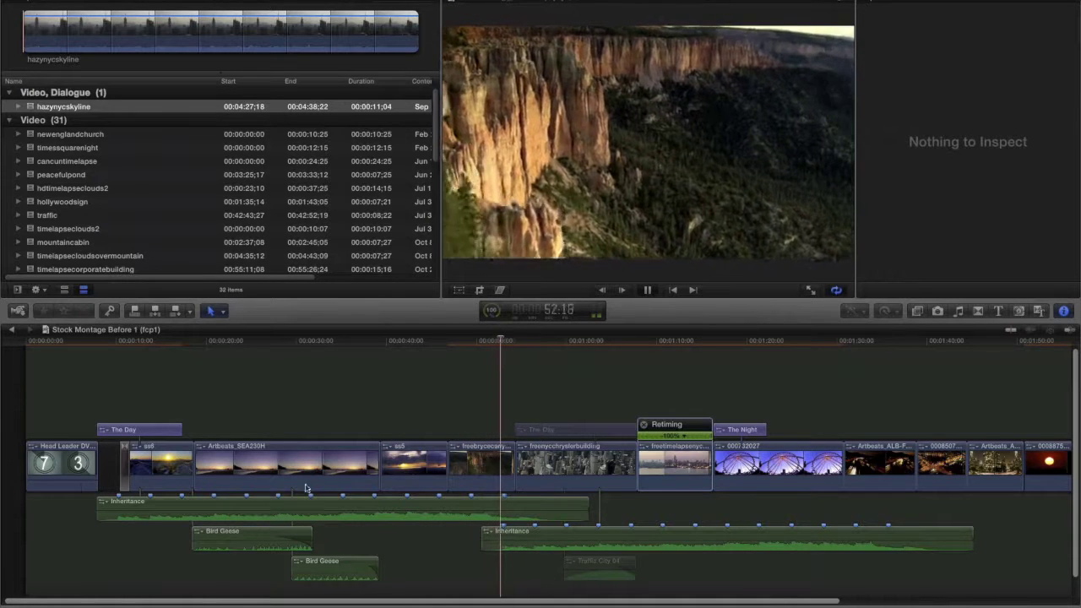
click(259, 475)
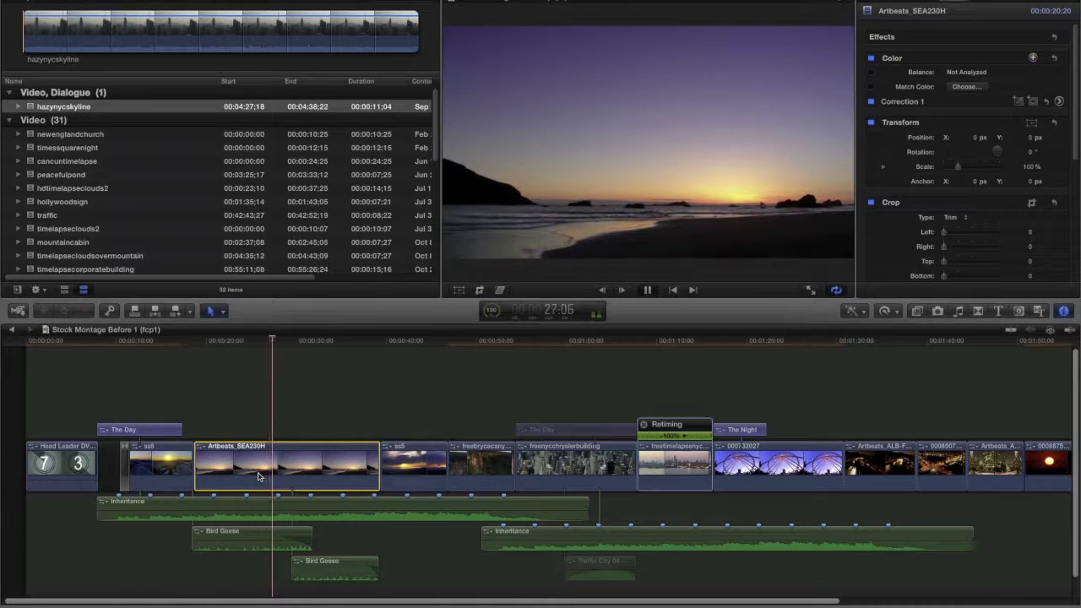
click(419, 465)
click(470, 464)
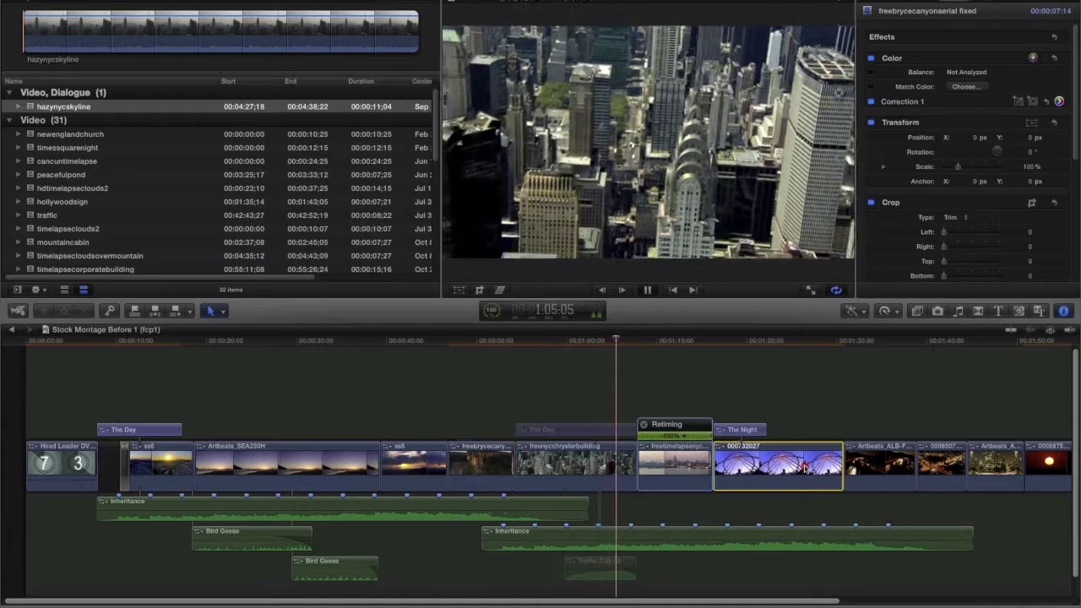
alt+click(806, 463)
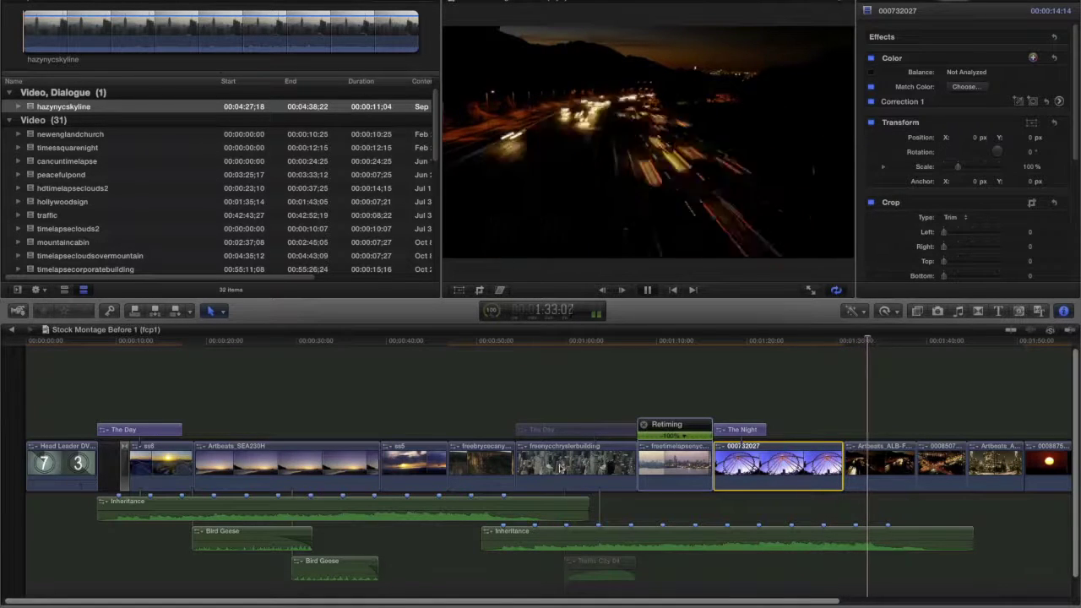
click(559, 470)
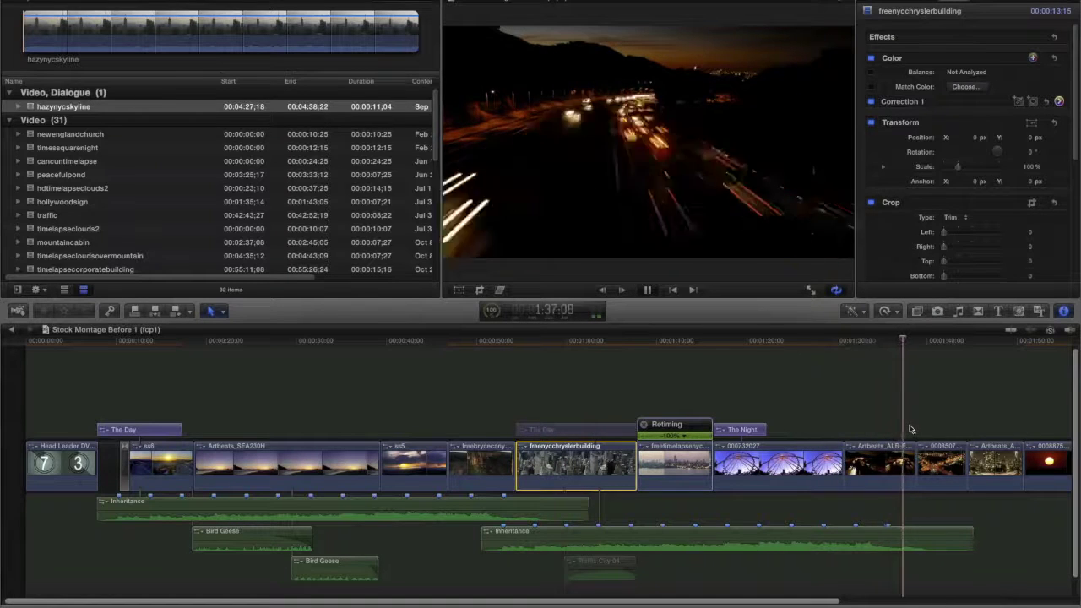
click(482, 471)
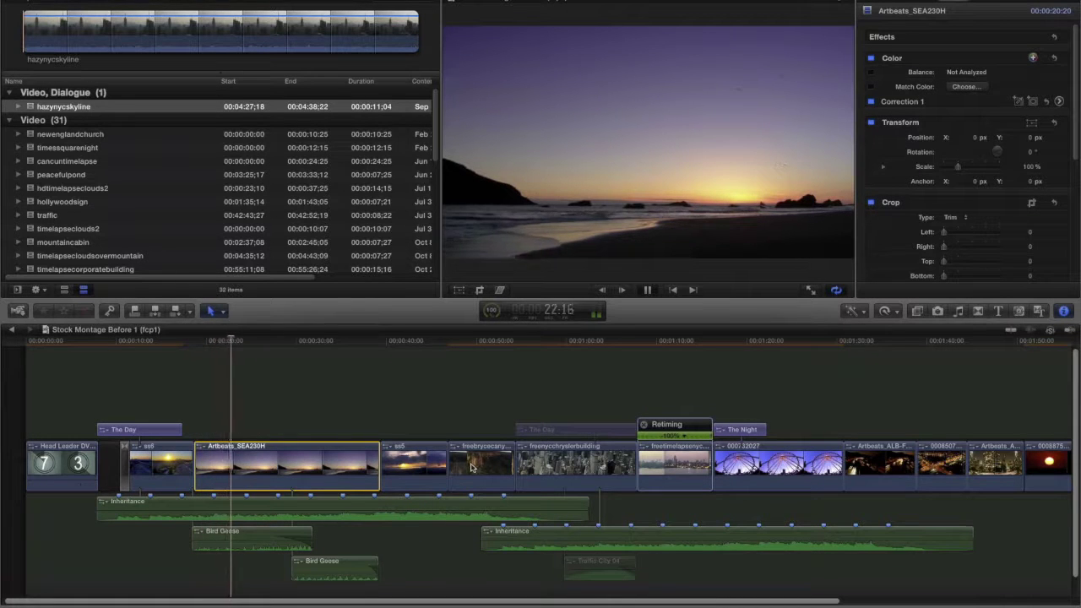
- Slide freebrycecanyonaerial earlier and connect it above the end of Artbeats_SEA230H, then select ss5
drag(471, 467, 407, 467)
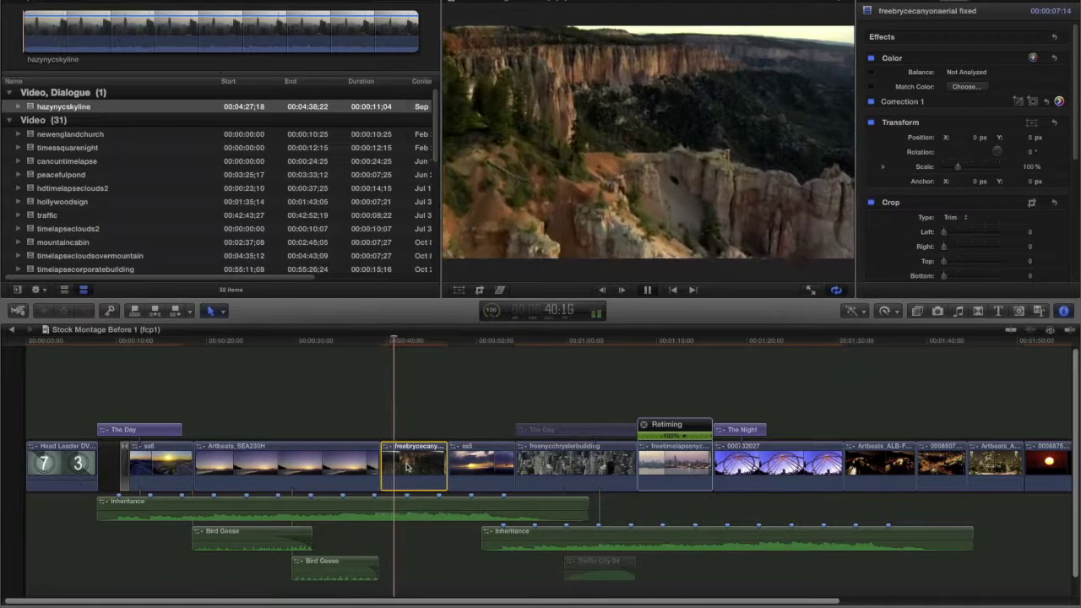
drag(406, 467, 337, 416)
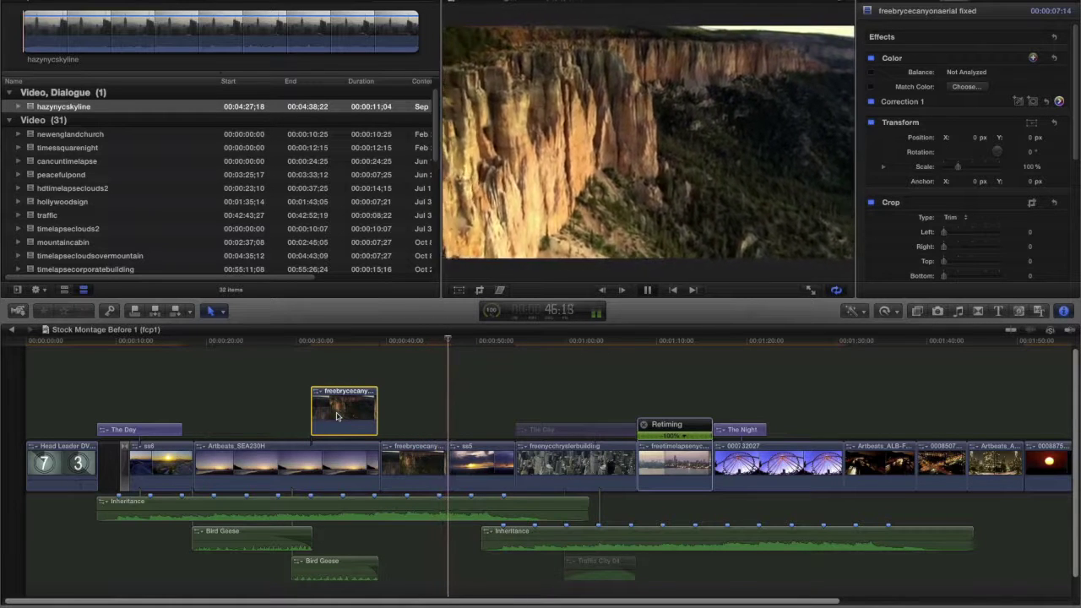
click(479, 461)
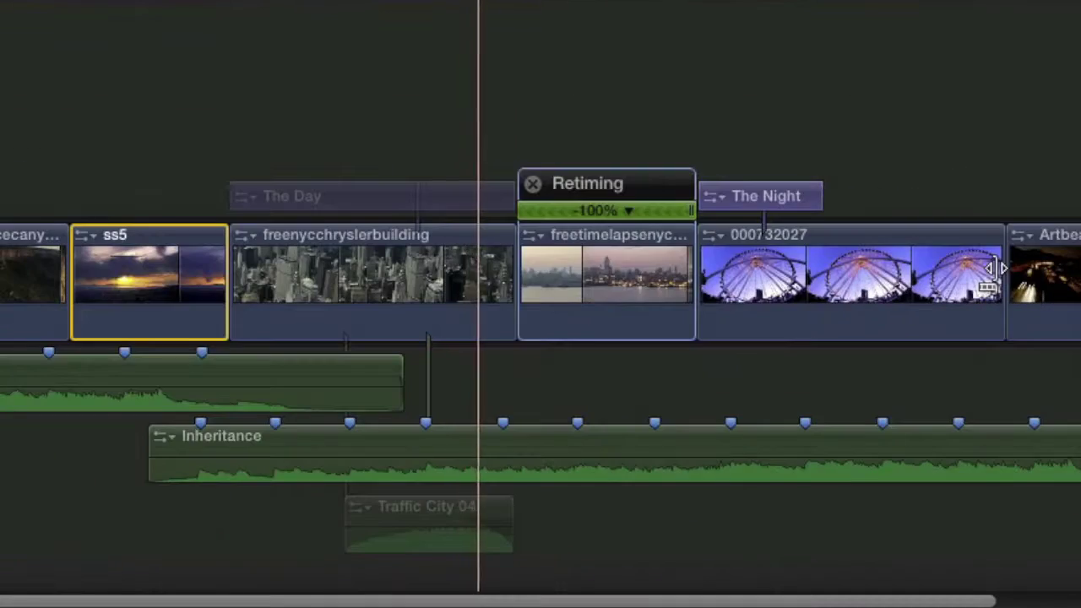
click(1001, 269)
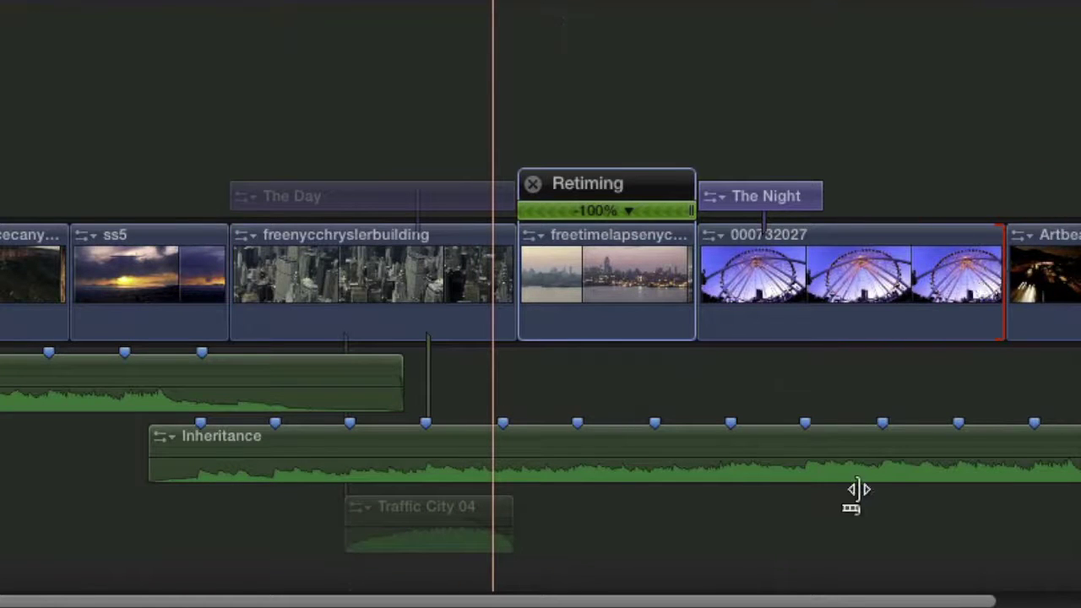
click(700, 287)
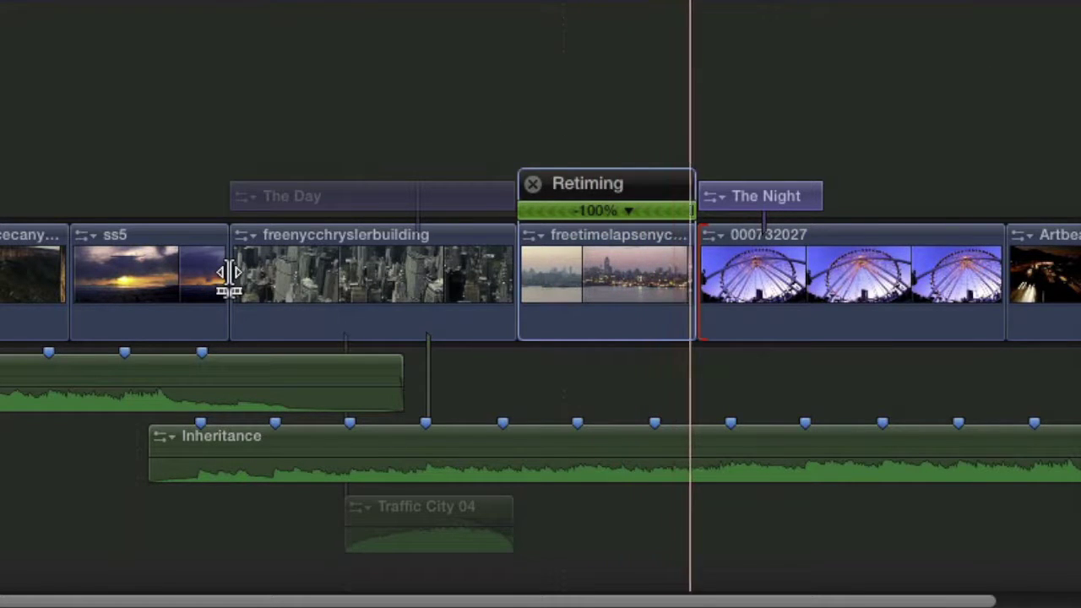
click(228, 272)
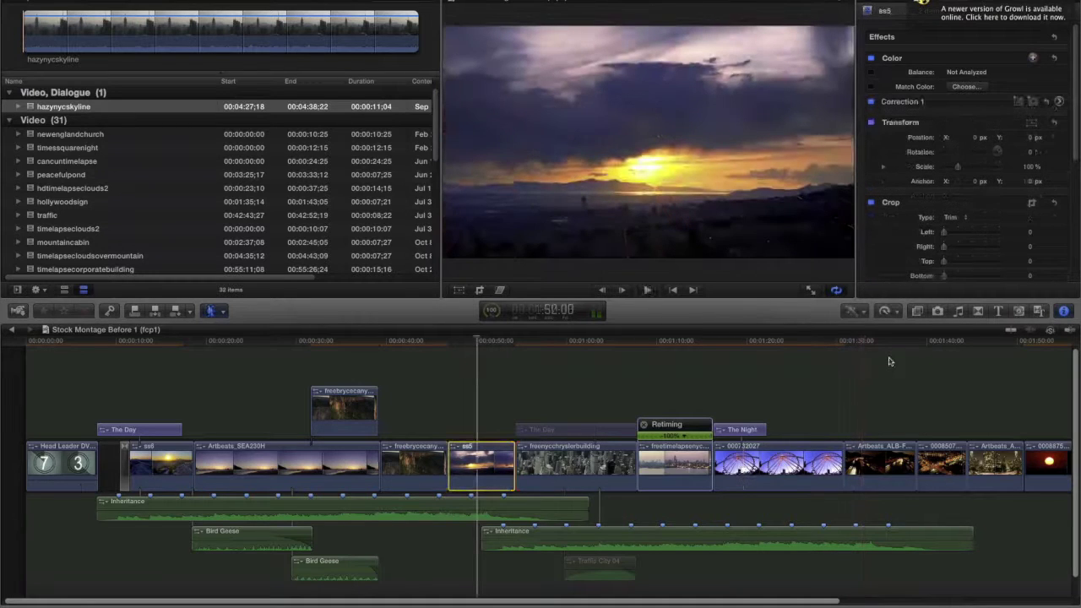
click(418, 468)
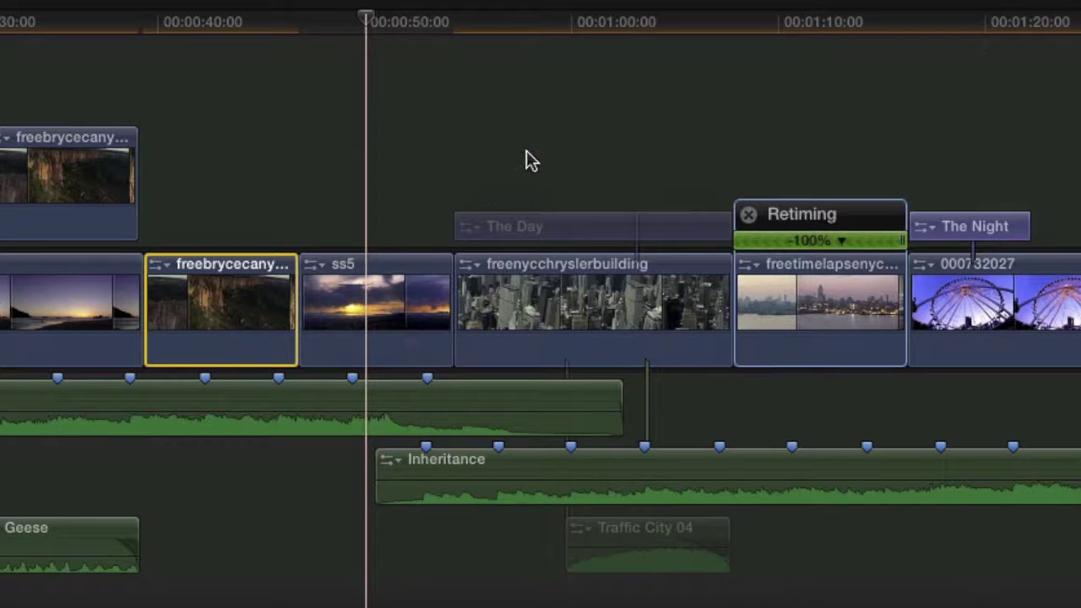
key(super+Right)
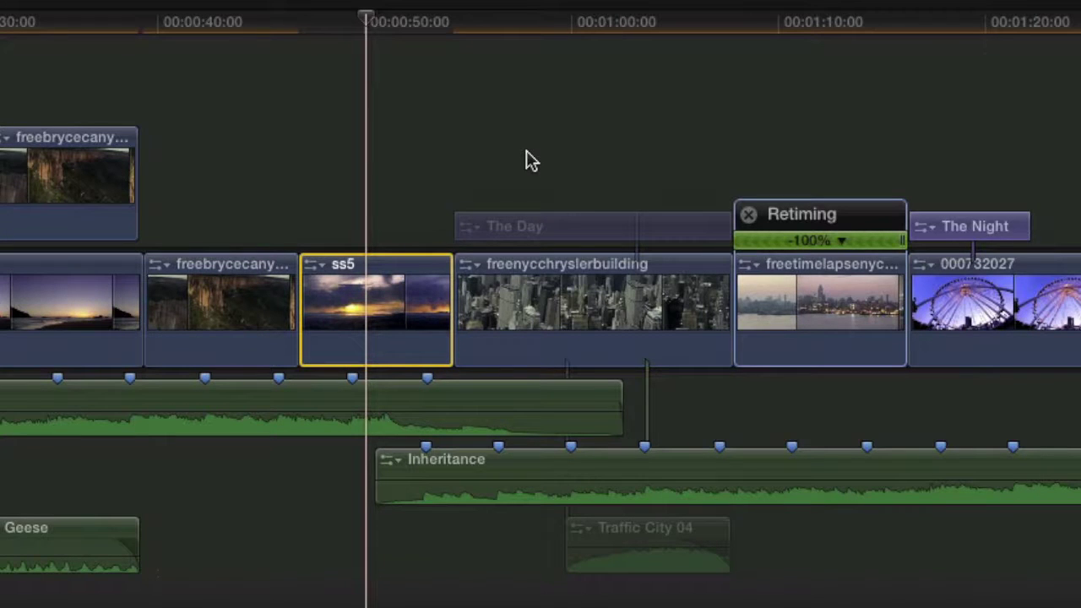
click(694, 322)
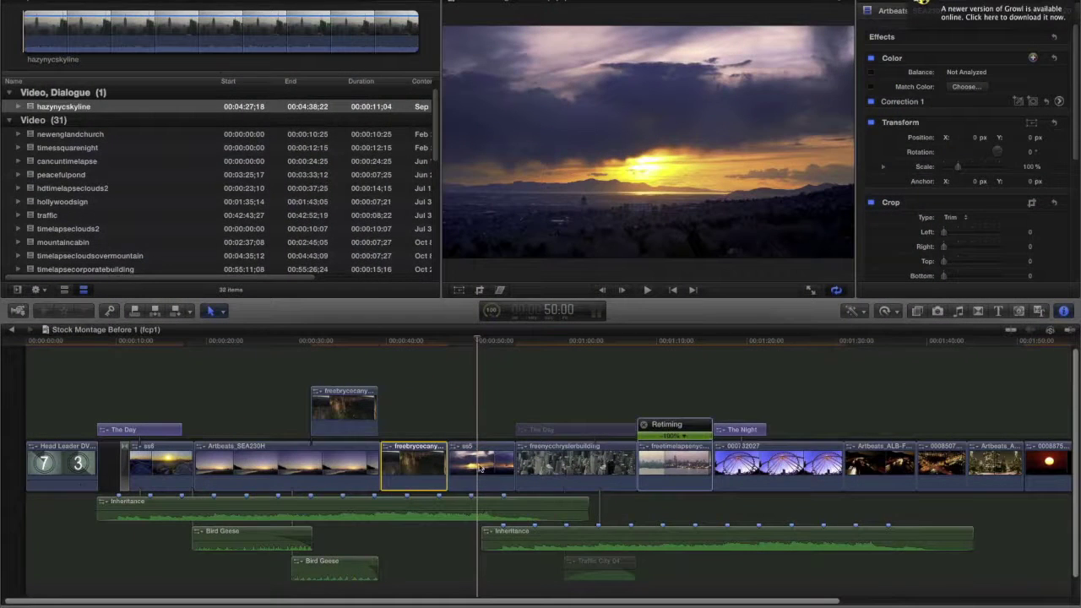
click(482, 463)
click(737, 461)
click(878, 467)
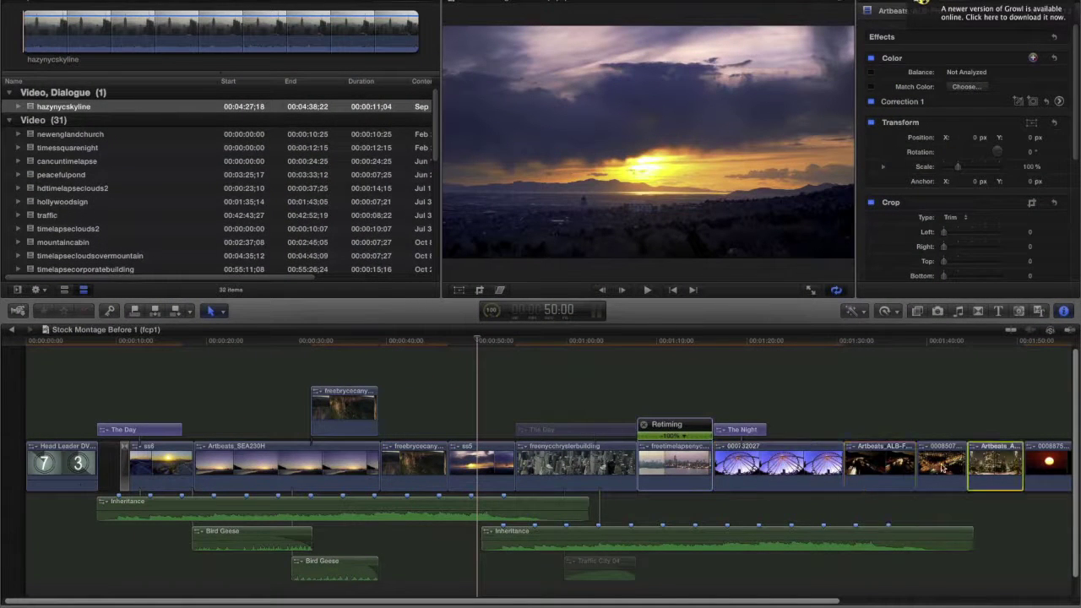
click(278, 469)
click(165, 469)
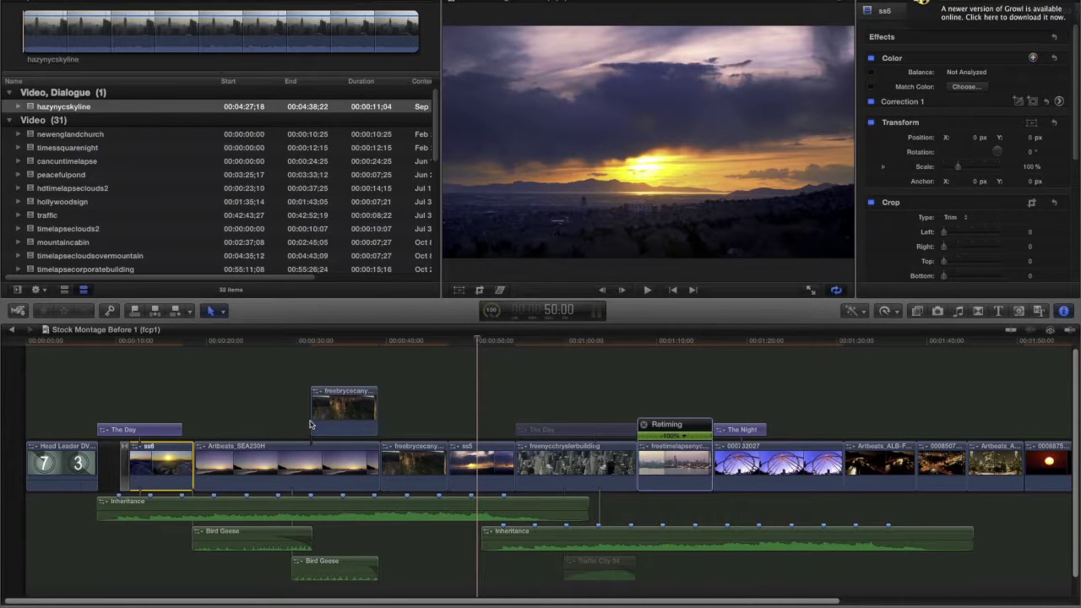
click(337, 421)
click(249, 538)
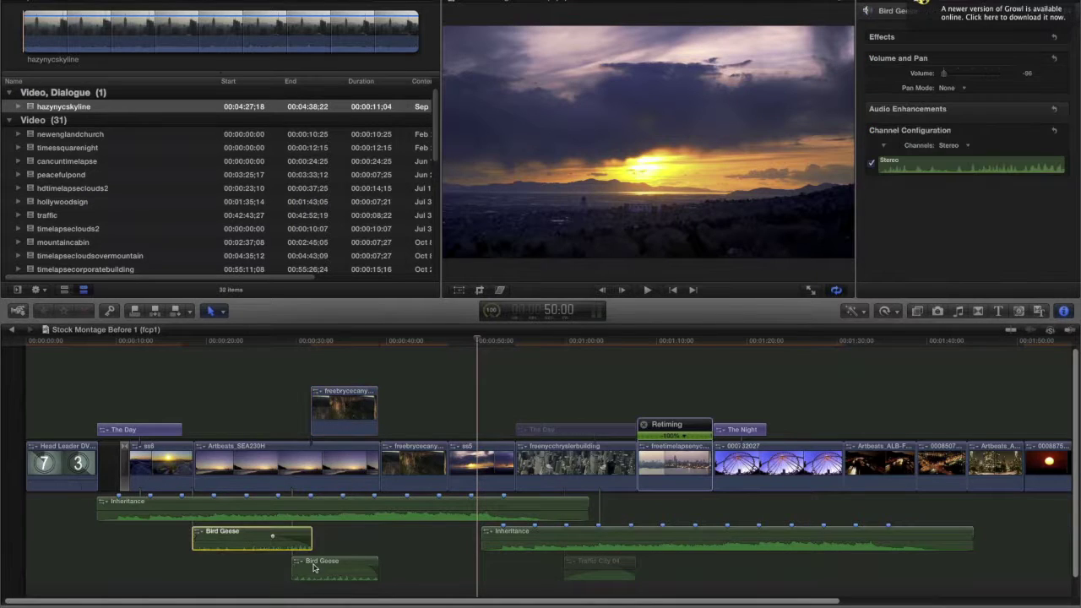
click(334, 569)
click(341, 455)
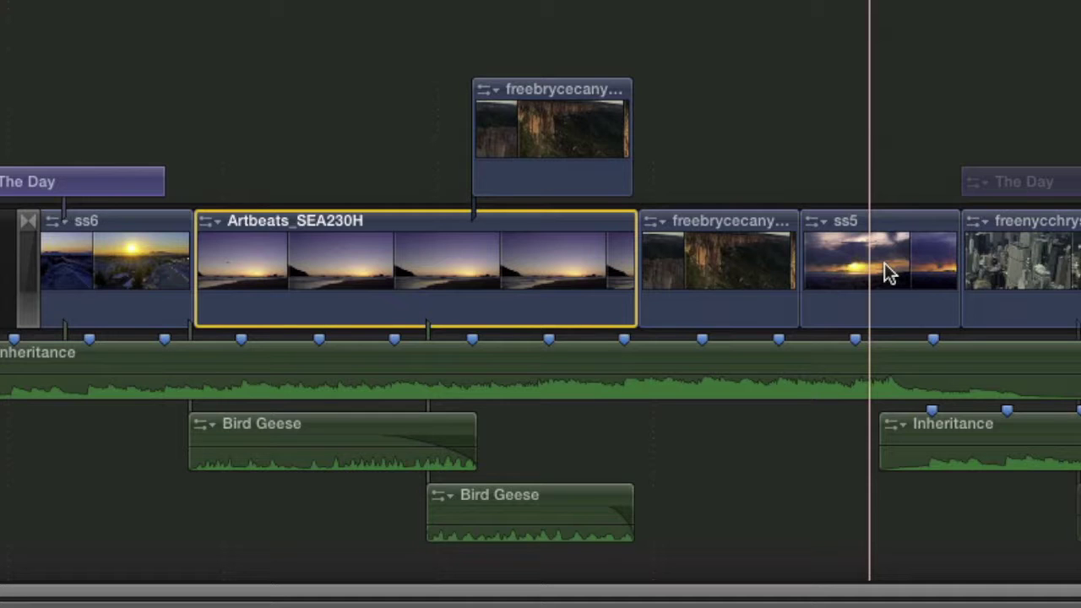
click(884, 263)
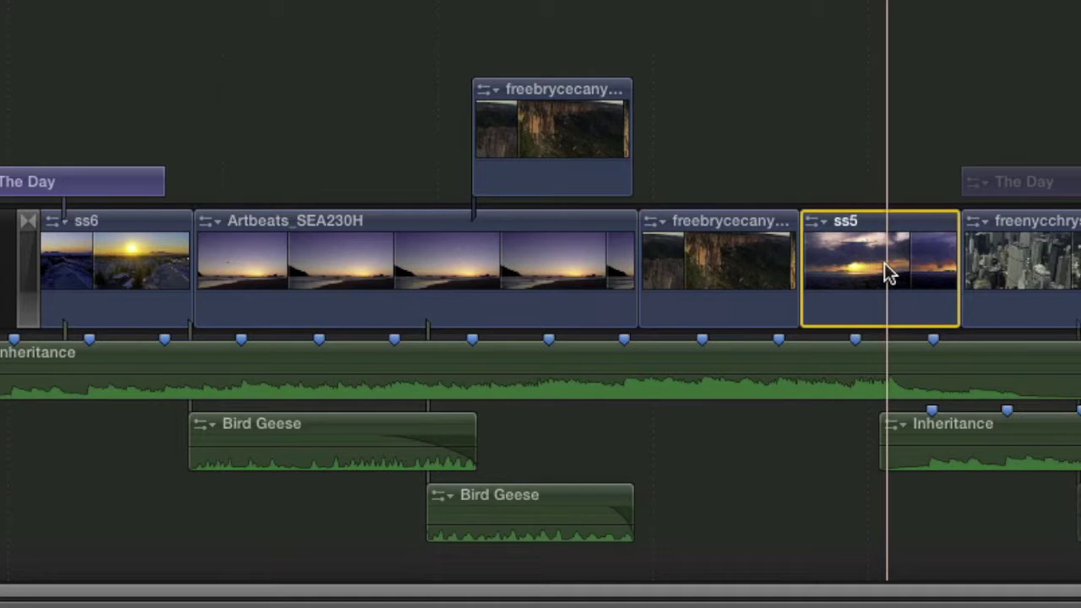
key(v)
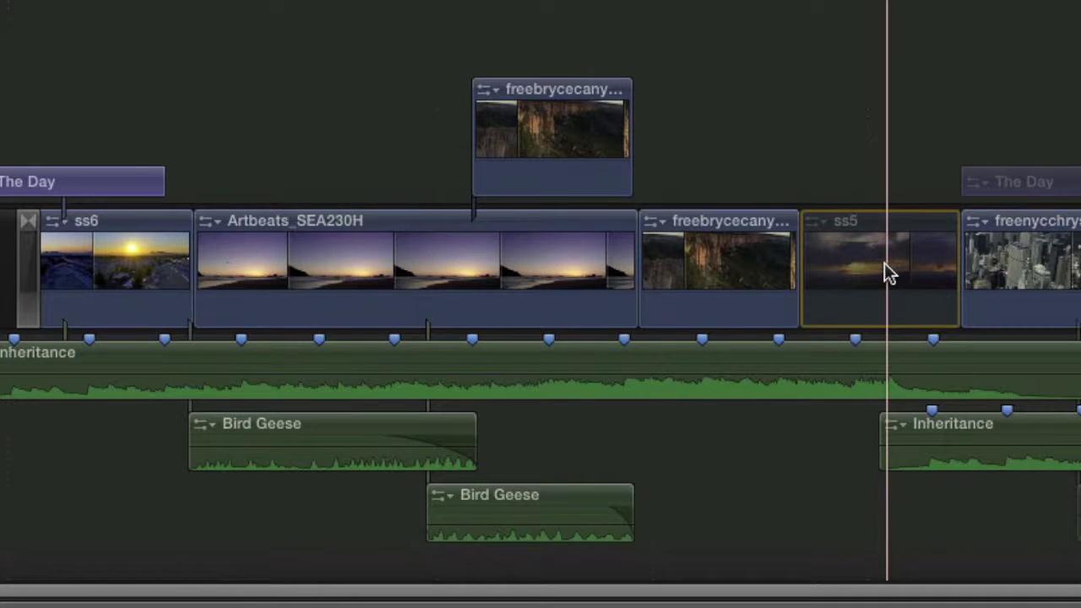
key(v)
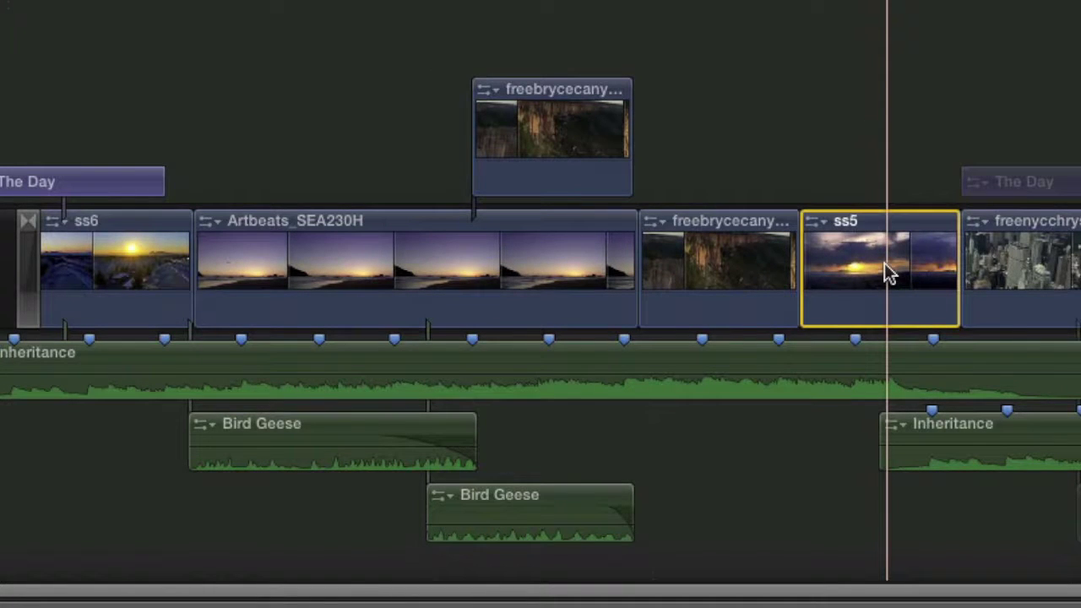
click(309, 422)
key(v)
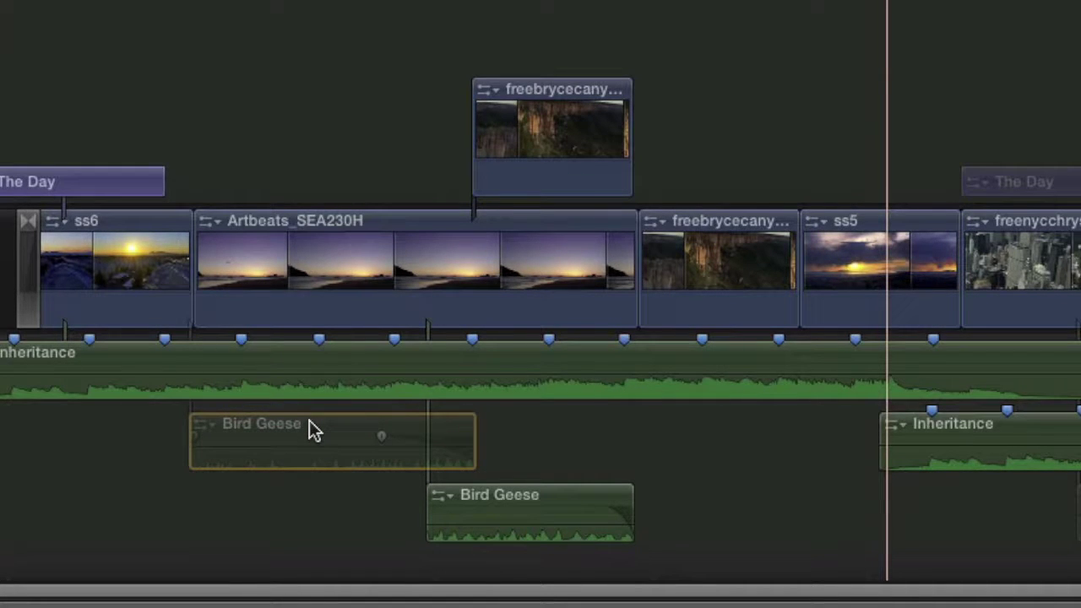
click(586, 125)
key(v)
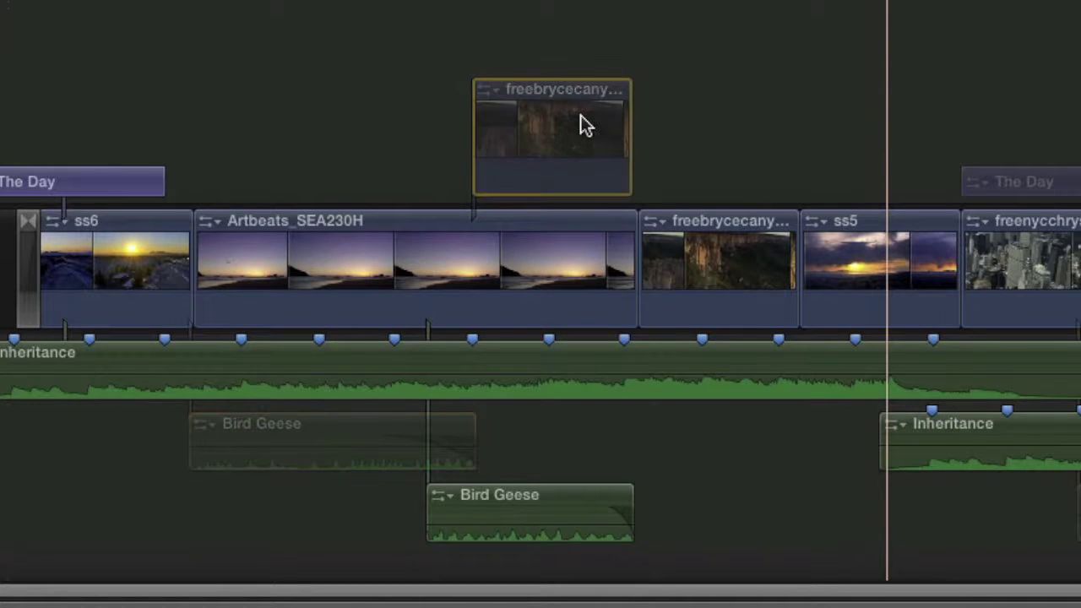
click(447, 213)
key(v)
click(938, 473)
key(v)
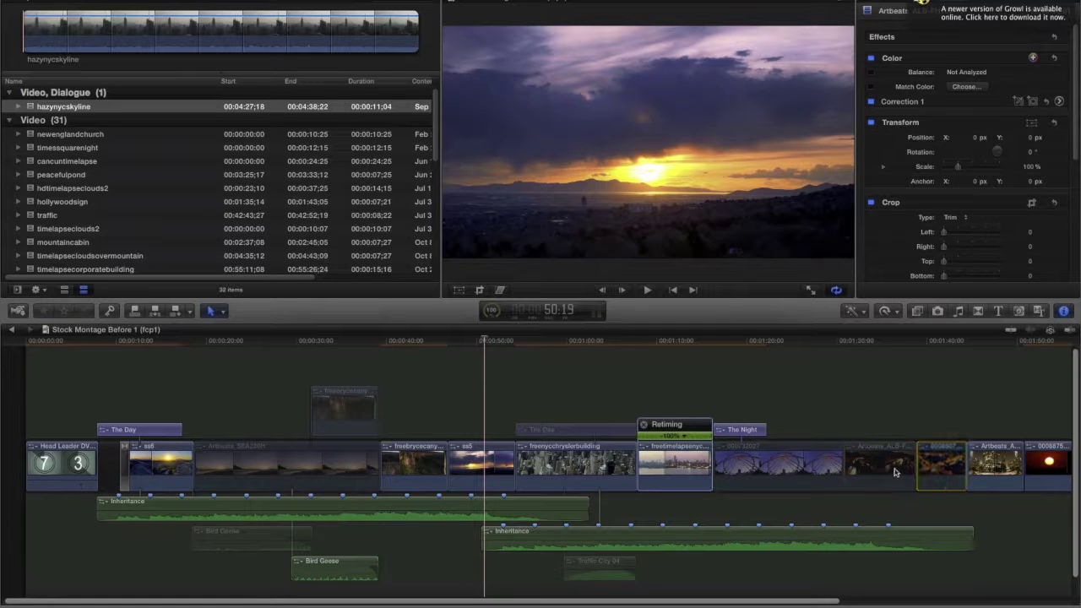
click(923, 469)
key(v)
key(v)
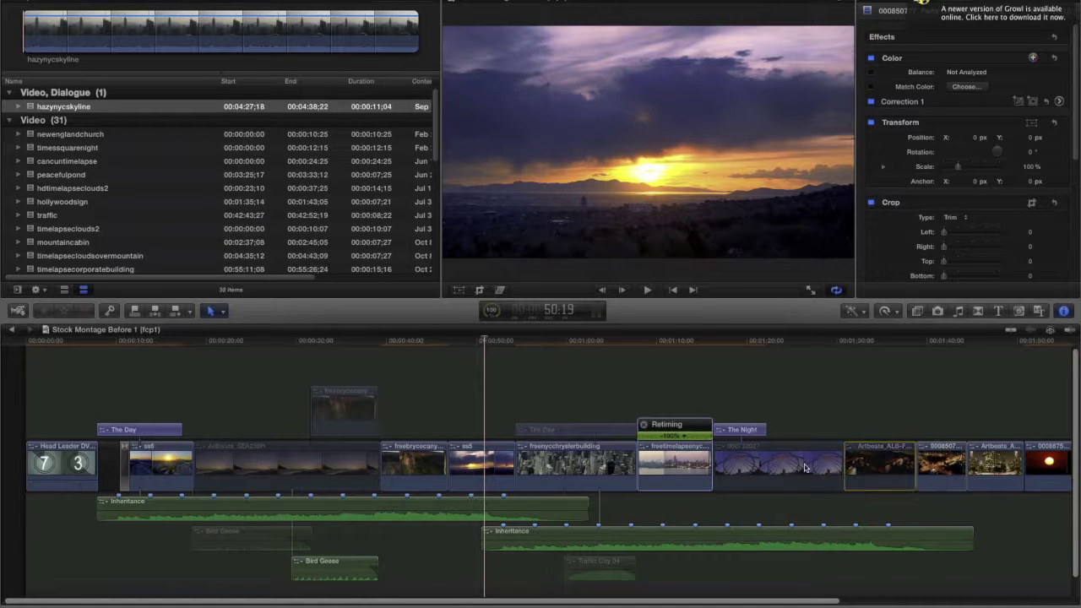
click(807, 467)
key(v)
click(884, 469)
key(v)
click(337, 471)
key(v)
click(346, 408)
key(v)
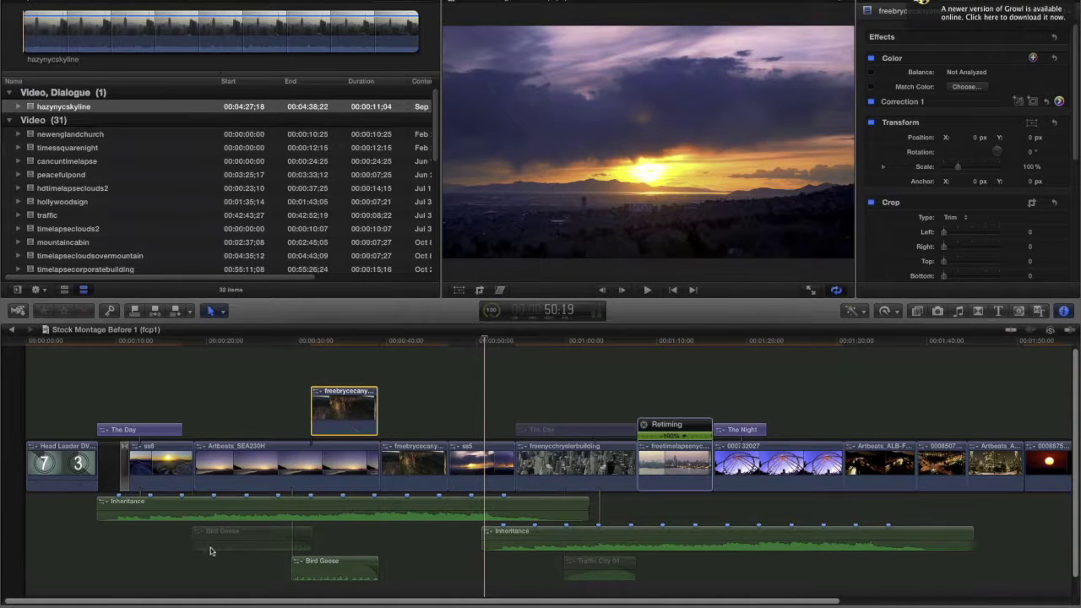
click(243, 539)
key(v)
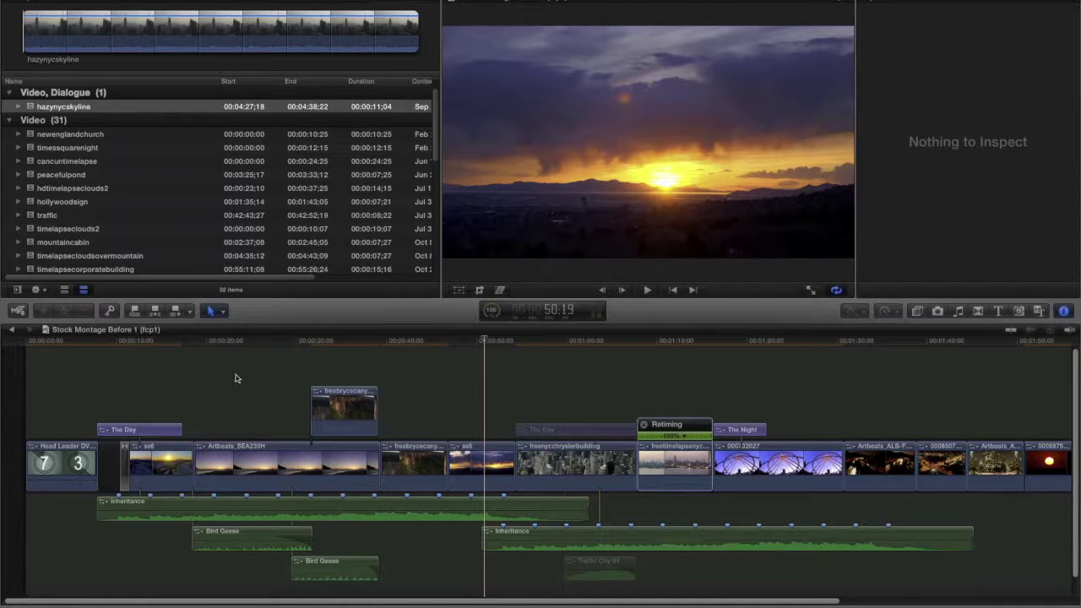
- Show the Tools pop-up listing Select, Trim, Position, Range Selection, Blade, Zoom and Hand
click(223, 313)
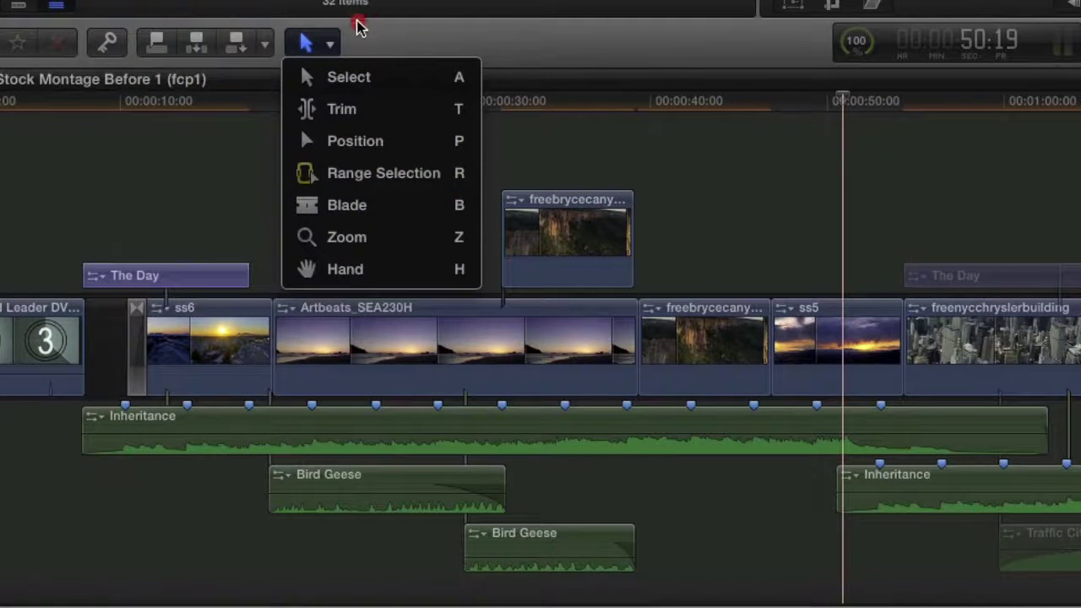
click(399, 40)
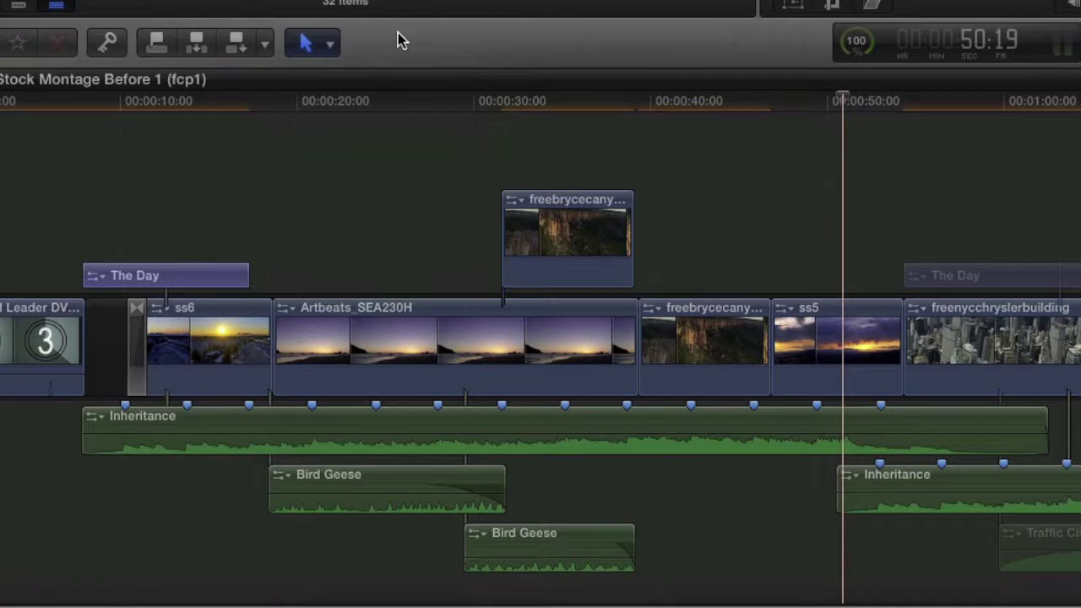
drag(337, 47, 408, 118)
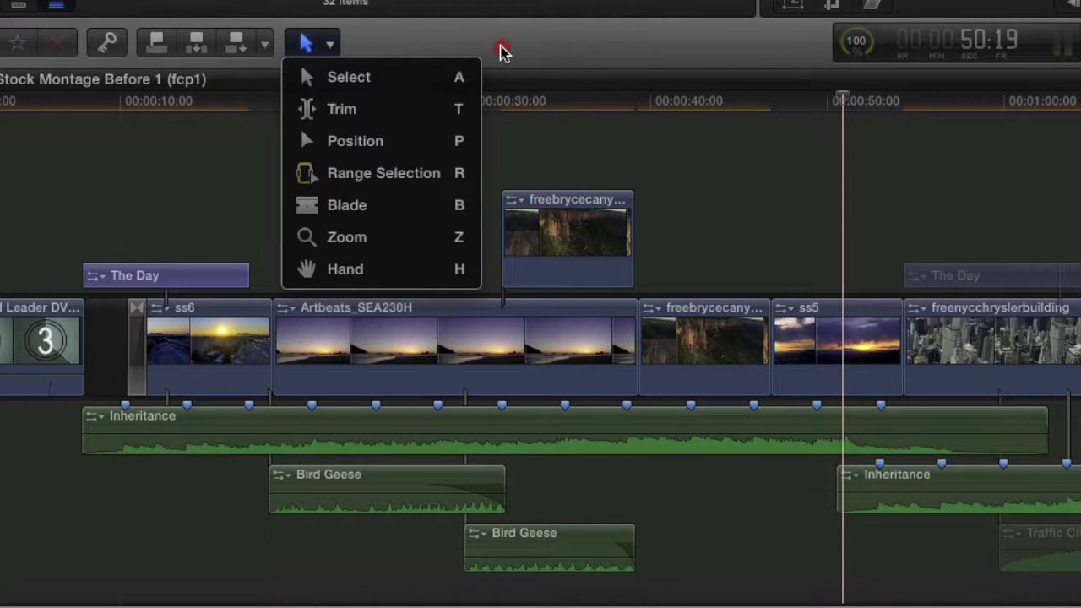
- Blade Artbeats_SEA230H into two pieces with the Blade tool
click(500, 51)
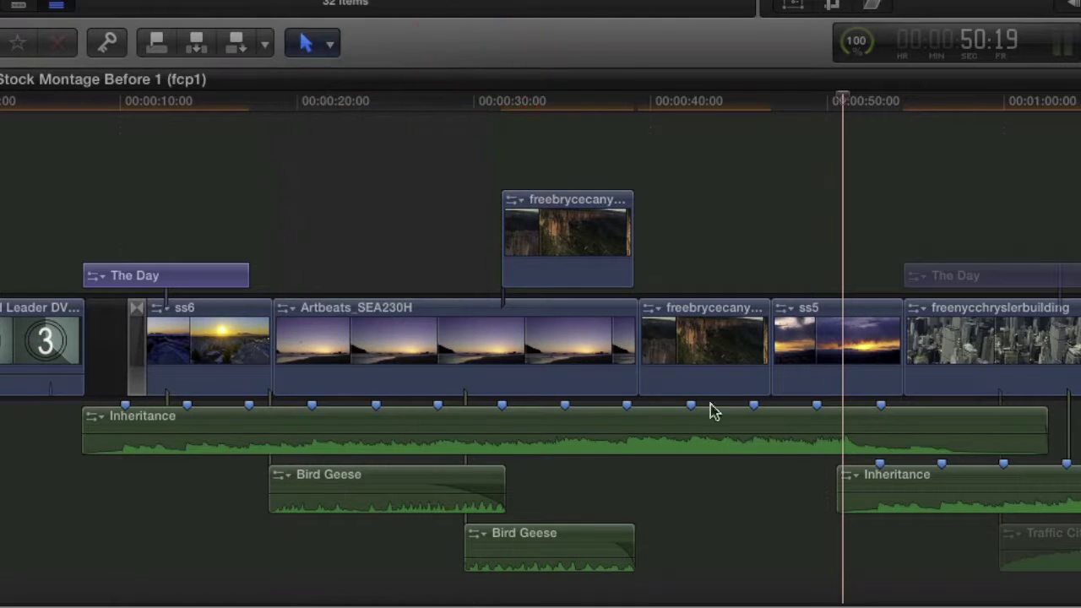
key(b)
click(433, 335)
key(a)
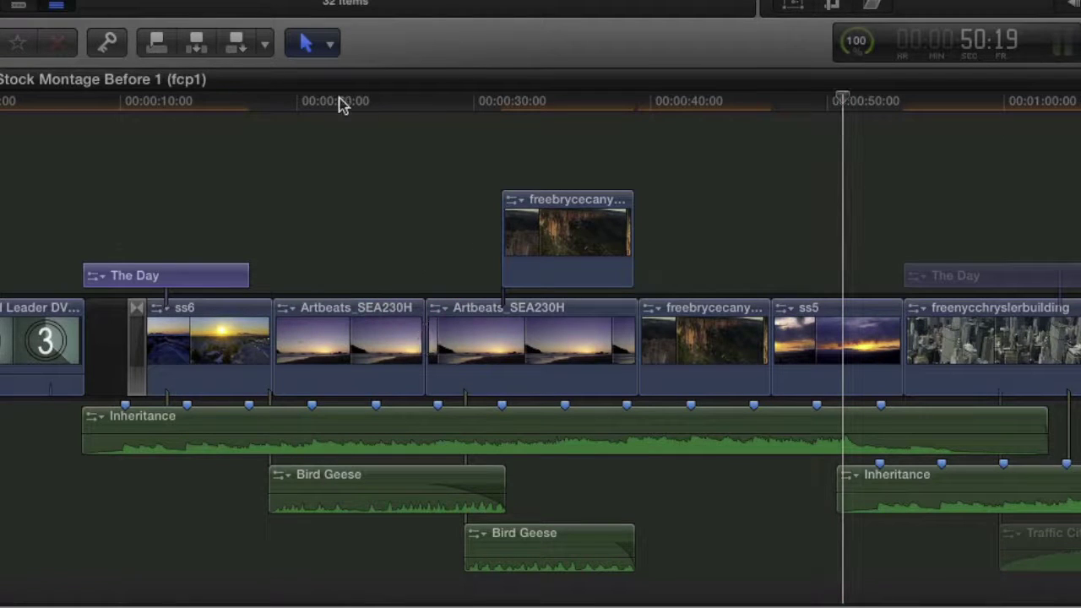
- Slip the second Artbeats_SEA230H piece by −04:10, then undo the slip
key(t)
mouse_move(545, 330)
mouse_down()
mouse_move(385, 332)
mouse_move(569, 332)
mouse_move(497, 332)
mouse_up()
key(a)
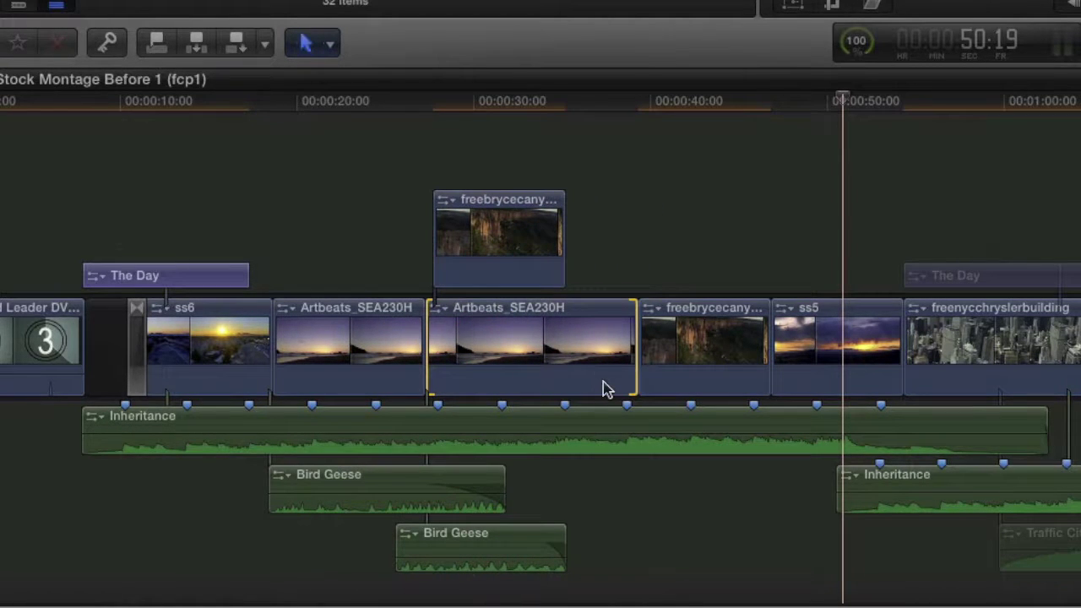
key(ctrl+z)
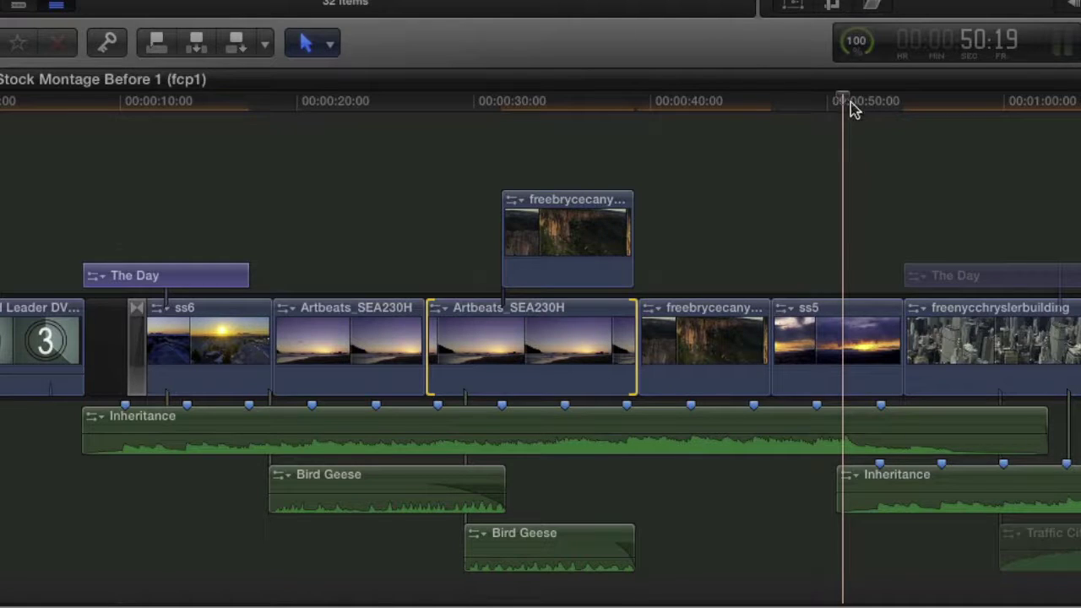
- Playing from about 23 seconds, blade Artbeats_SEA230H three times and split ss5
click(356, 98)
key(space)
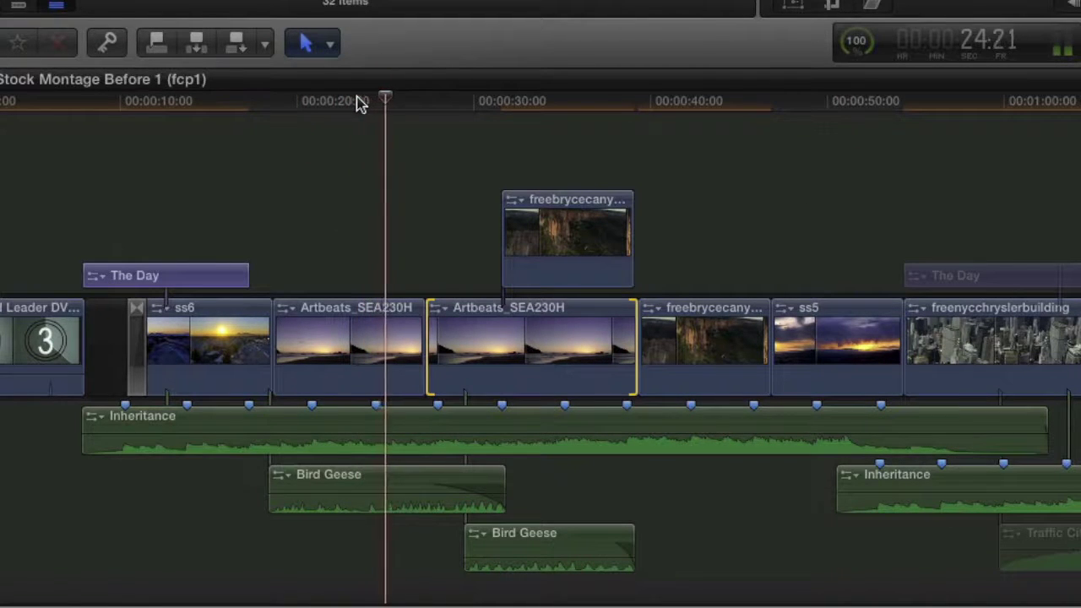
key(b)
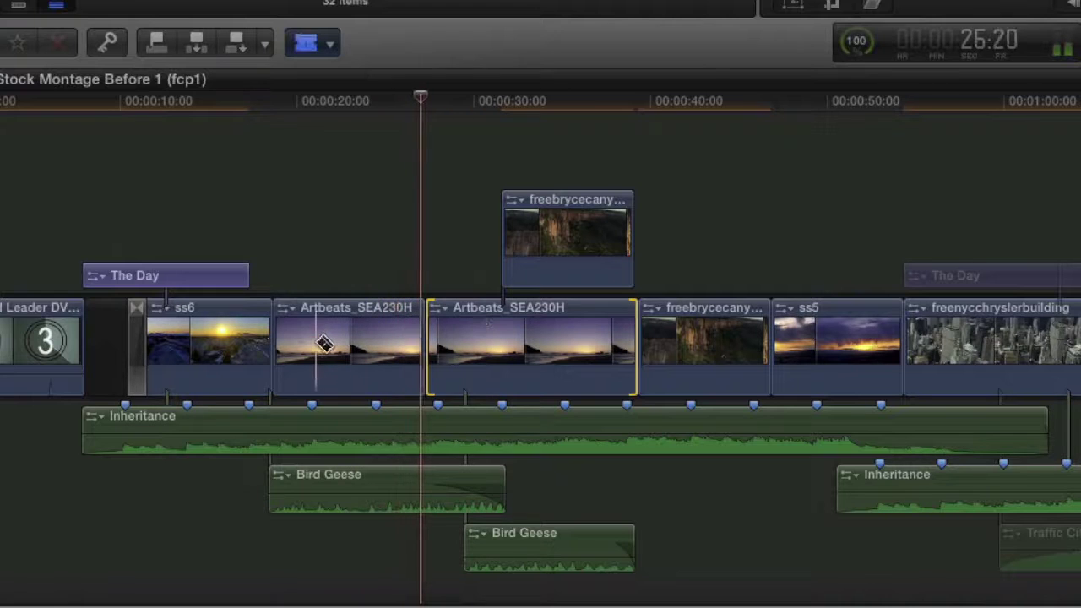
click(315, 347)
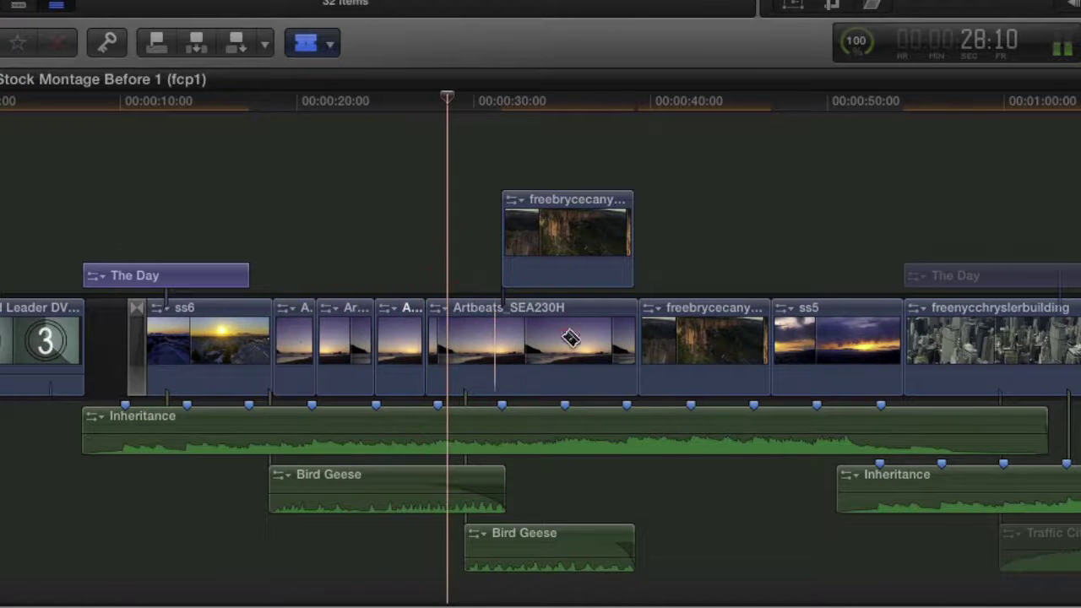
click(531, 338)
click(564, 337)
click(821, 342)
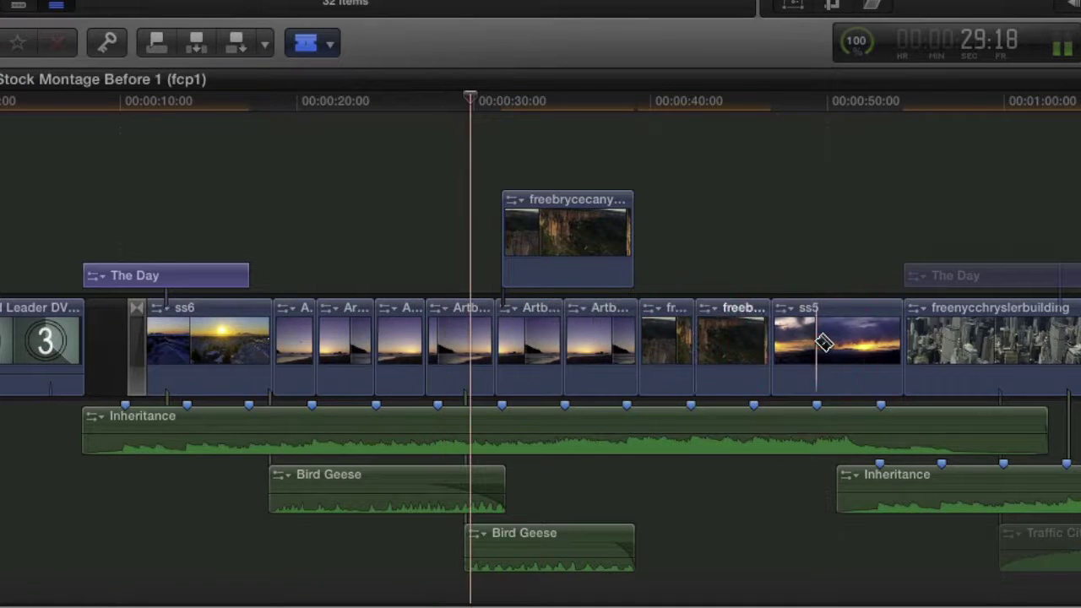
key(a)
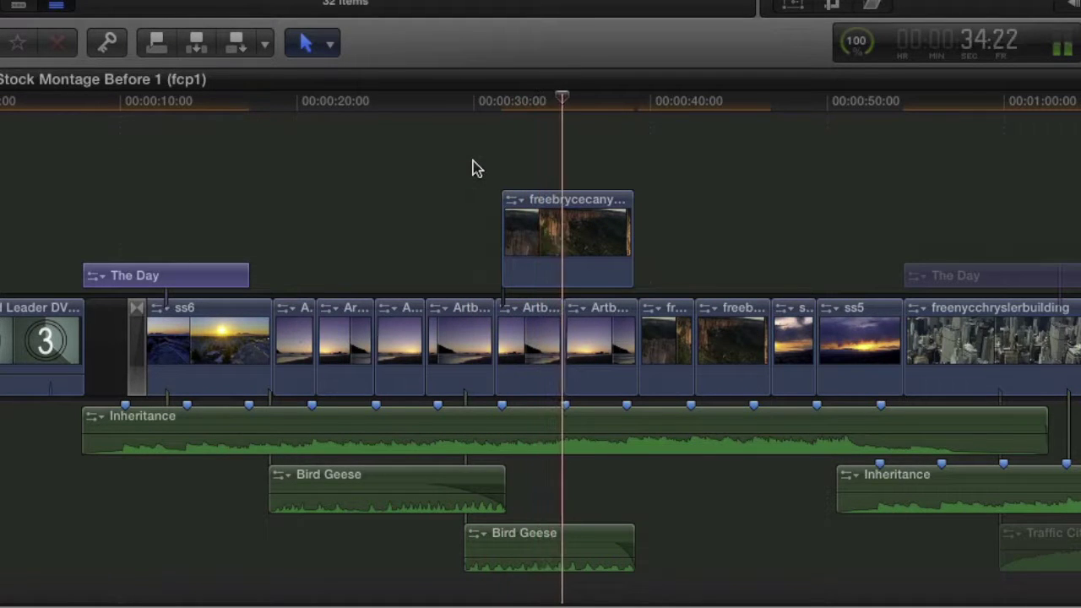
- Slip the freebrycecanyon clip's footage by +06:03 with the Trim tool
key(t)
drag(730, 346, 1072, 348)
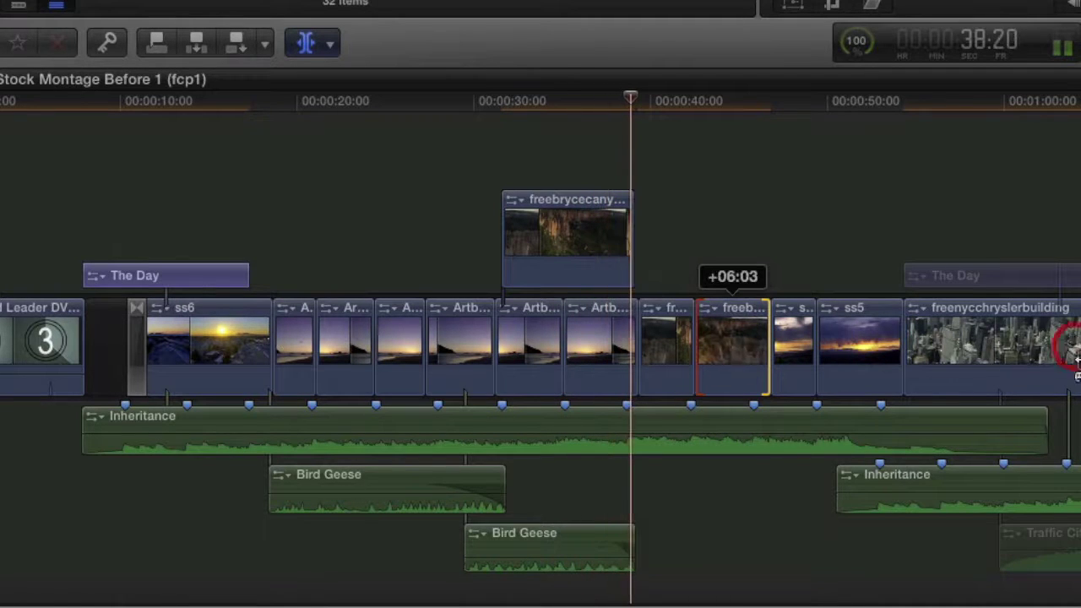
key(a)
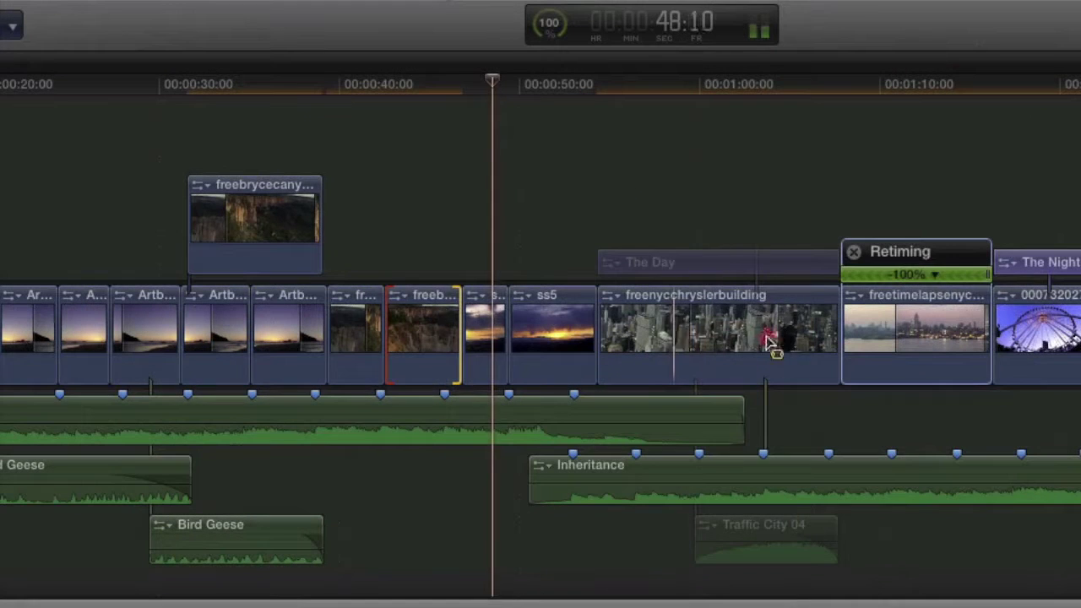
- Shift-Delete a range inside freenycchryslerbuilding to leave a gap, then connect the leftover piece above the storyline
drag(770, 342, 797, 338)
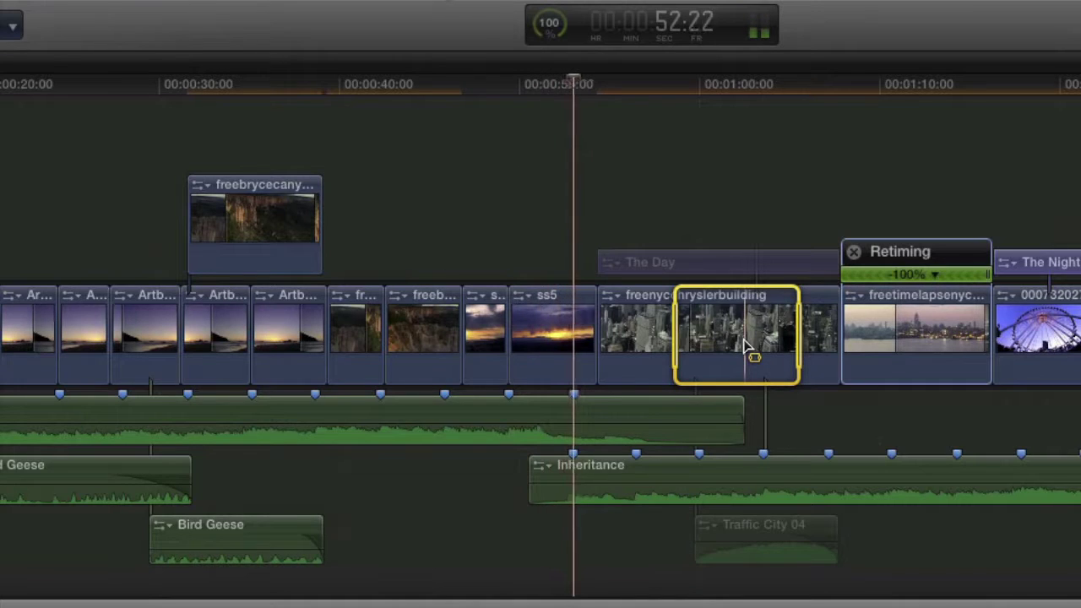
key(shift+Delete)
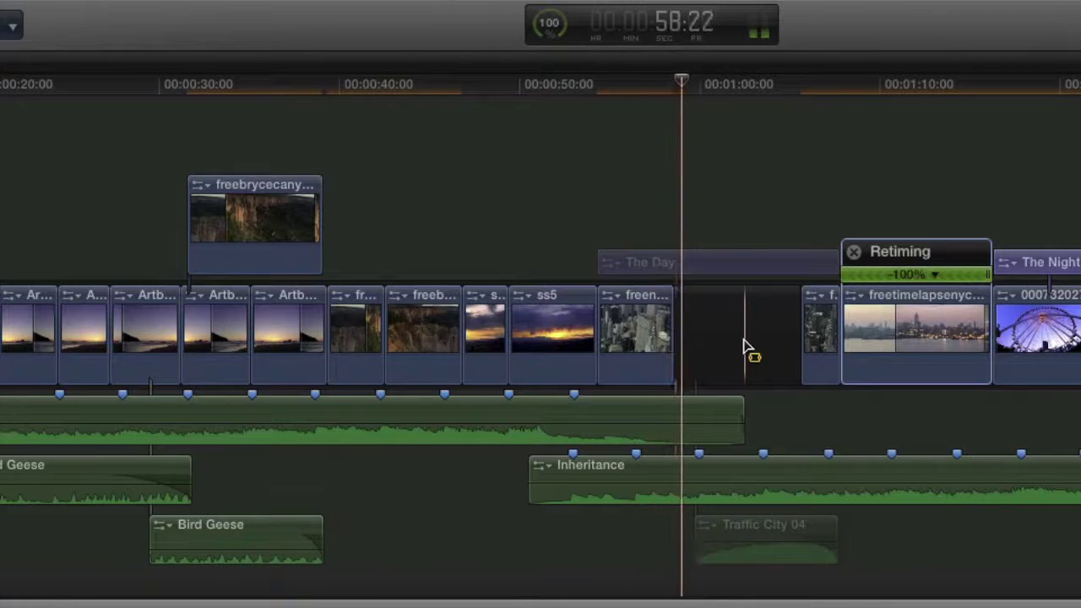
click(20, 24)
click(19, 24)
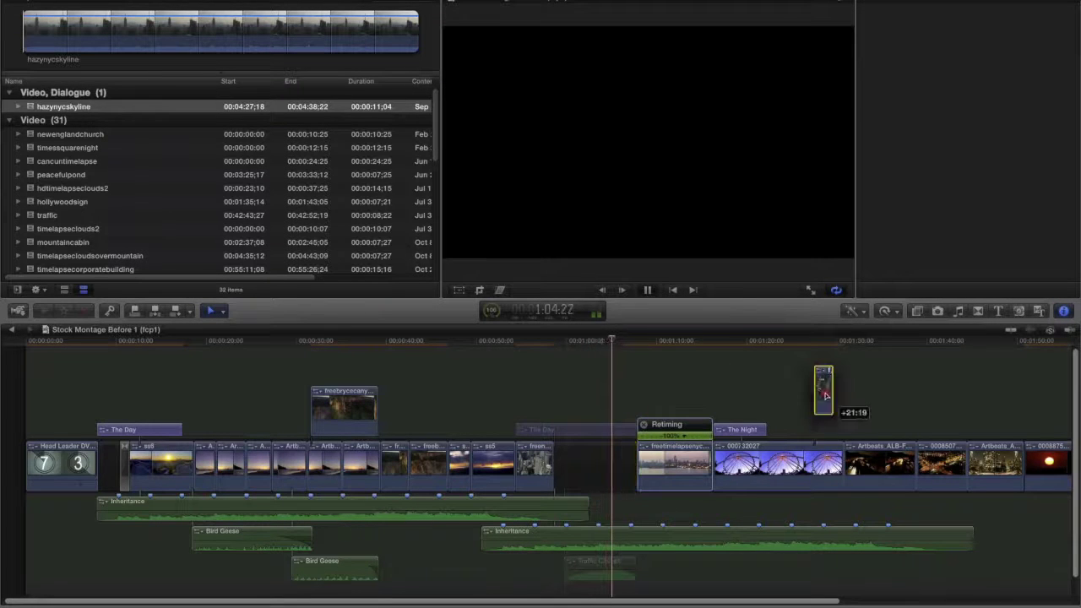
drag(822, 395, 823, 406)
key(super+4)
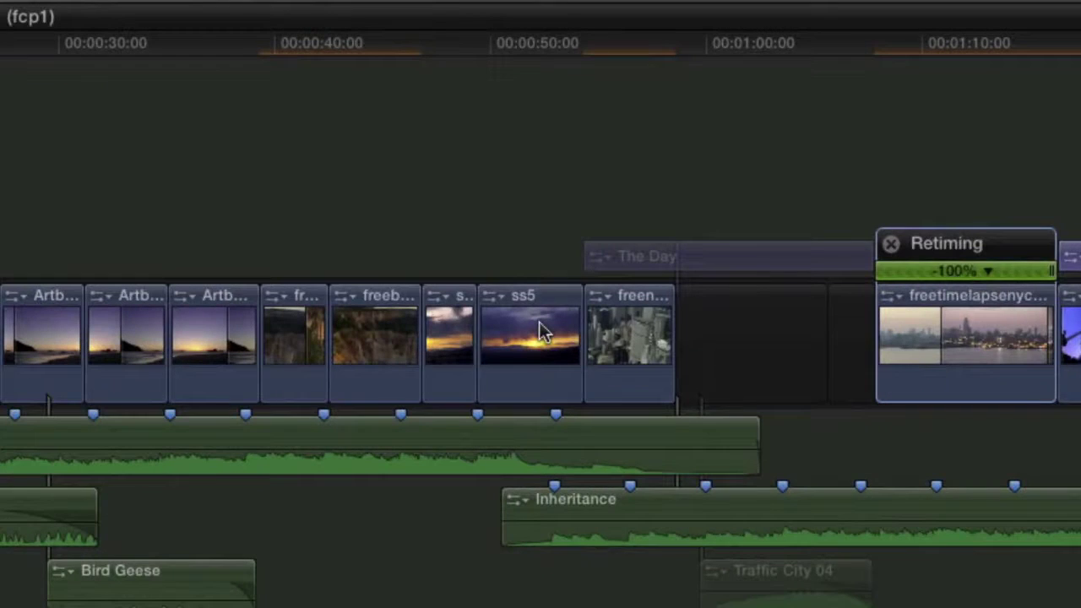
- Select ss5, then the short clip just before it
click(543, 331)
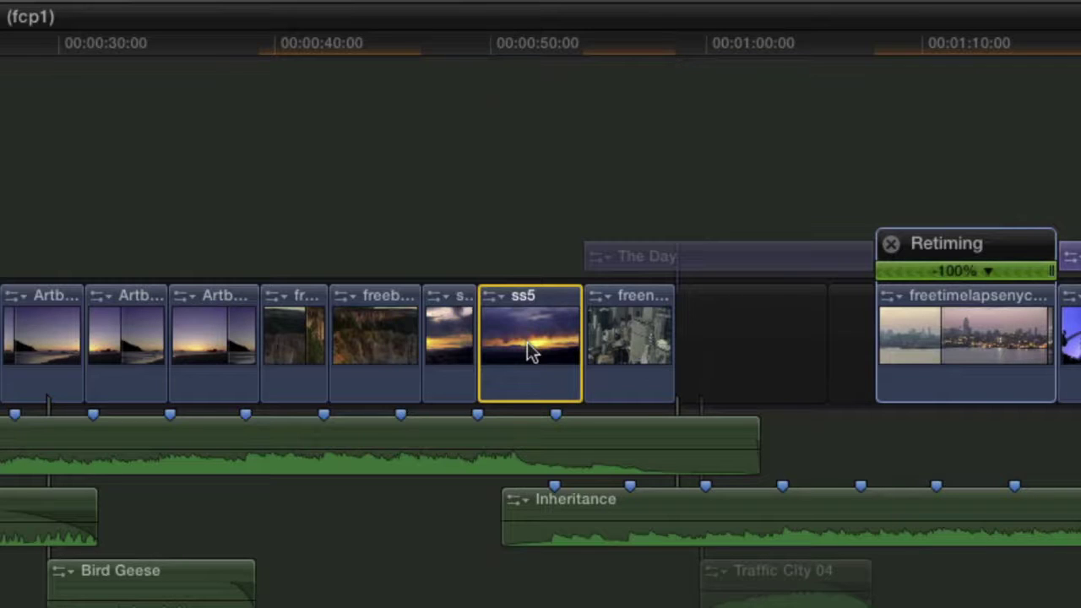
click(439, 362)
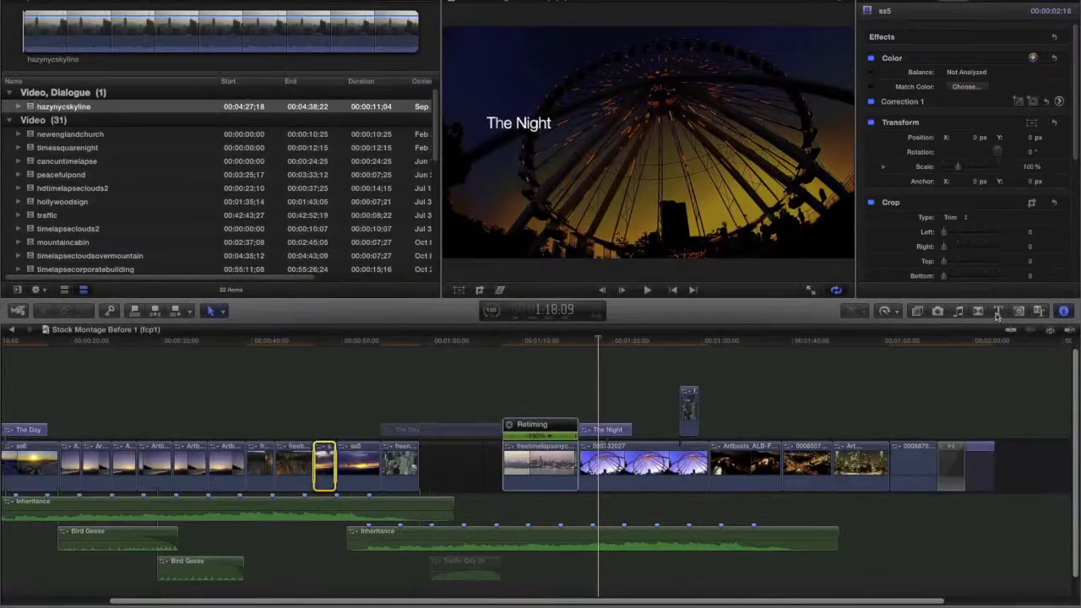
- Connect a Centered title from the Titles browser at the playhead above the freebrycecanyonaerial clip
click(997, 311)
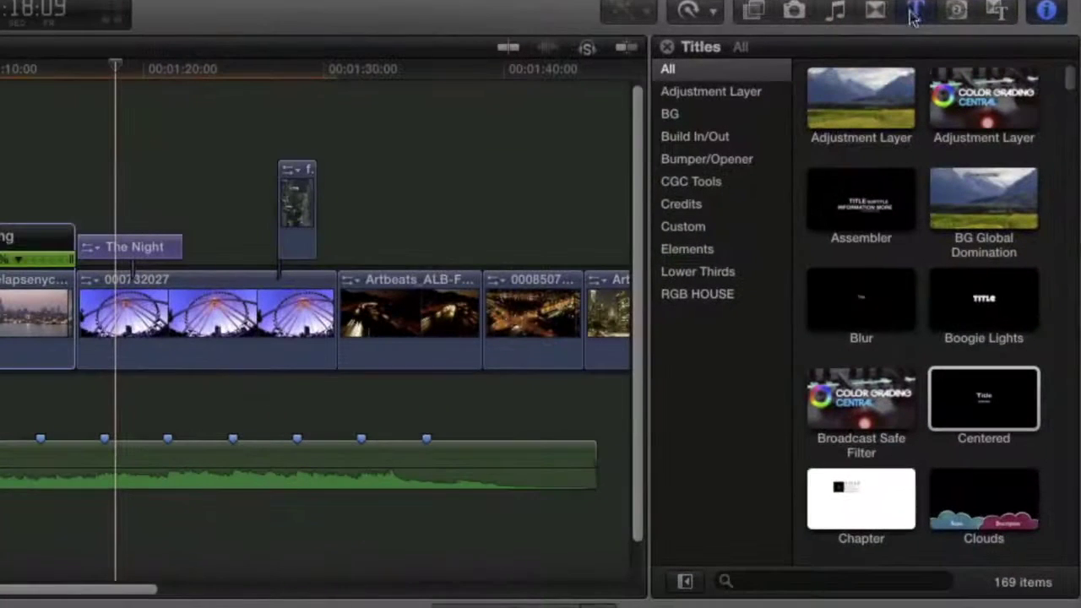
click(976, 405)
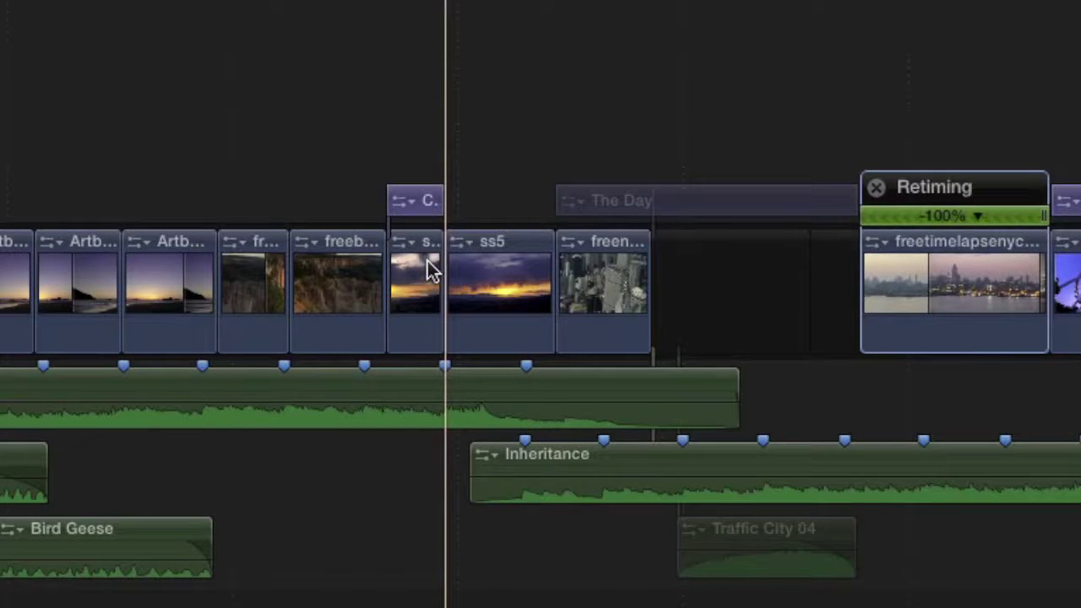
click(253, 284)
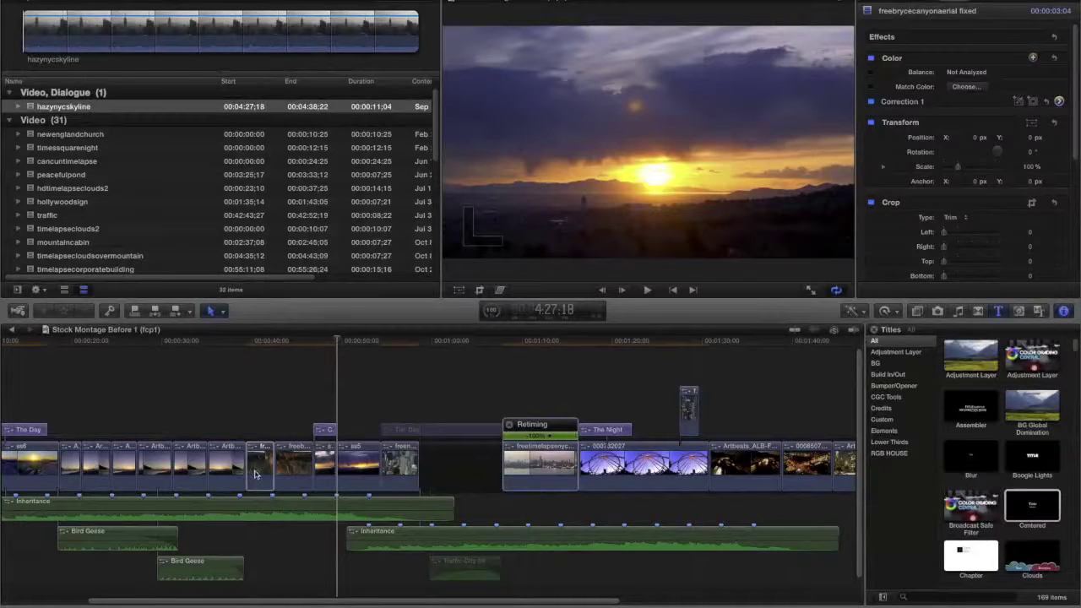
click(1044, 515)
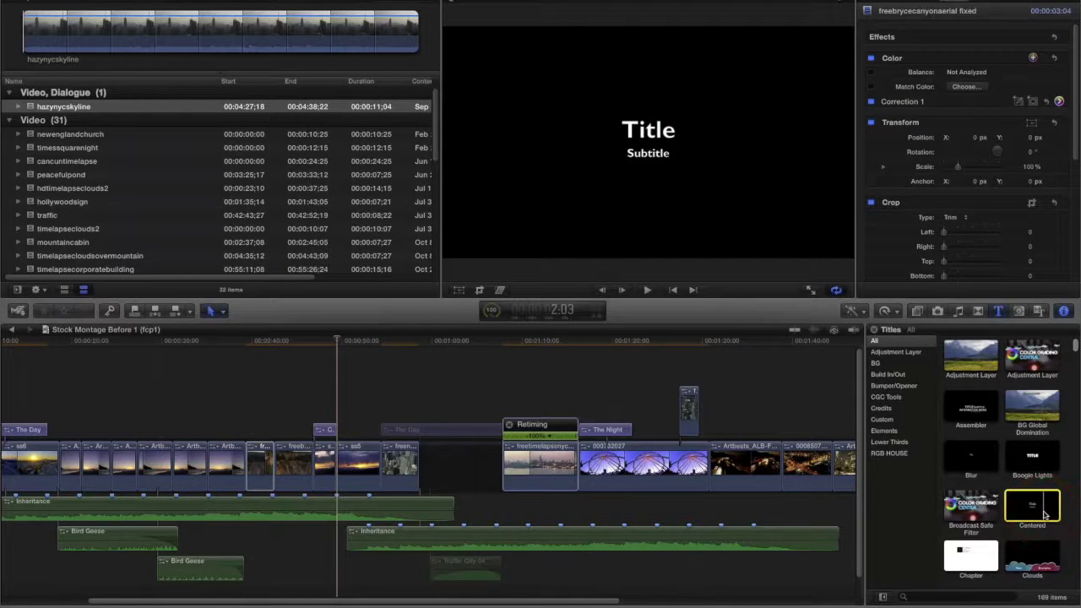
key(q)
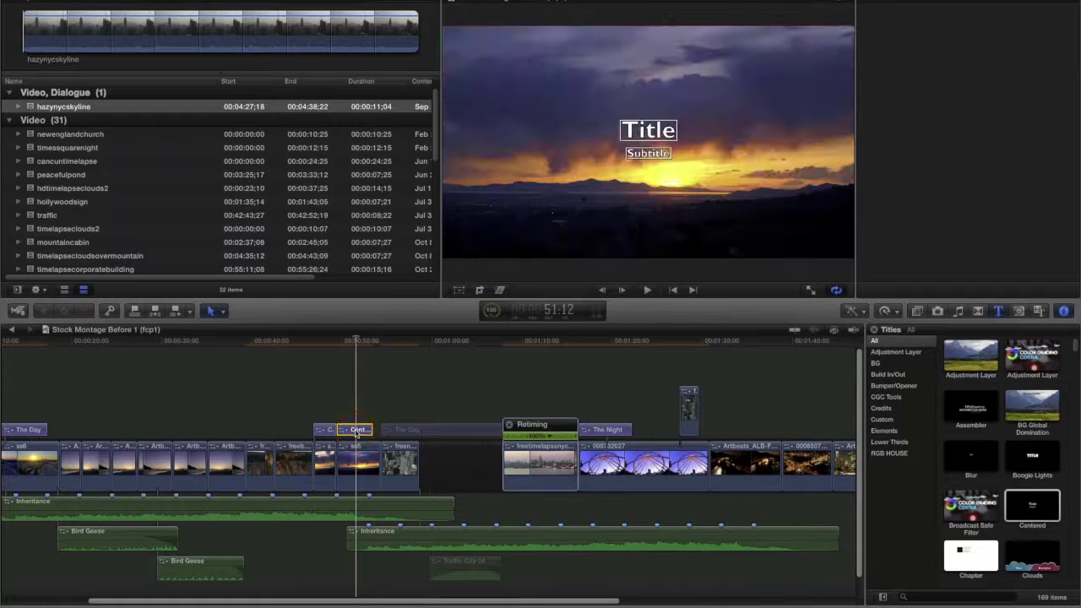
- Delete the extra title over ss5 and start playback from around 20 seconds
key(Delete)
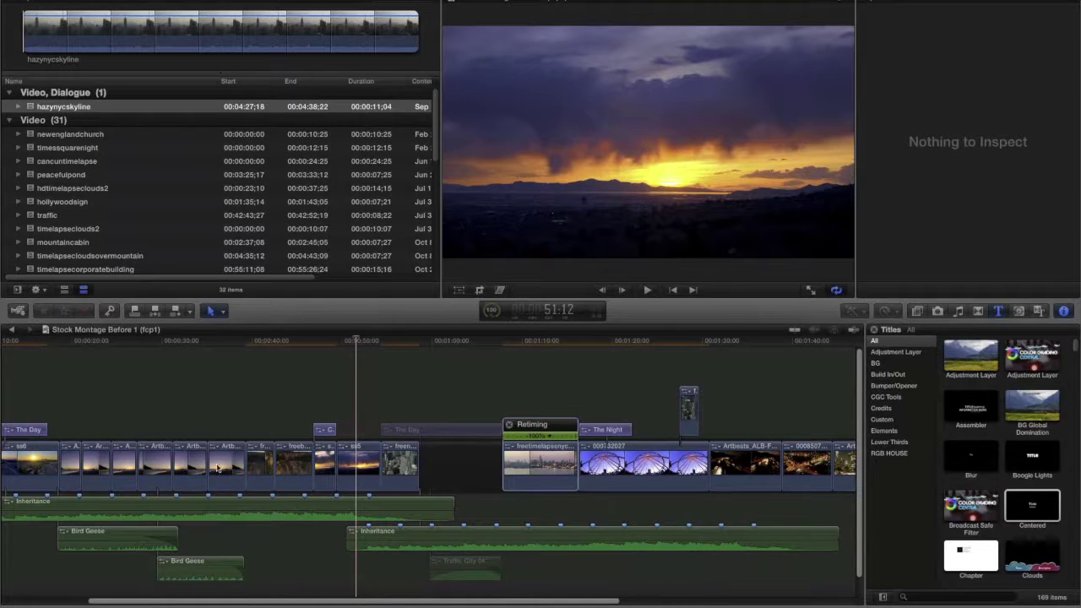
click(219, 467)
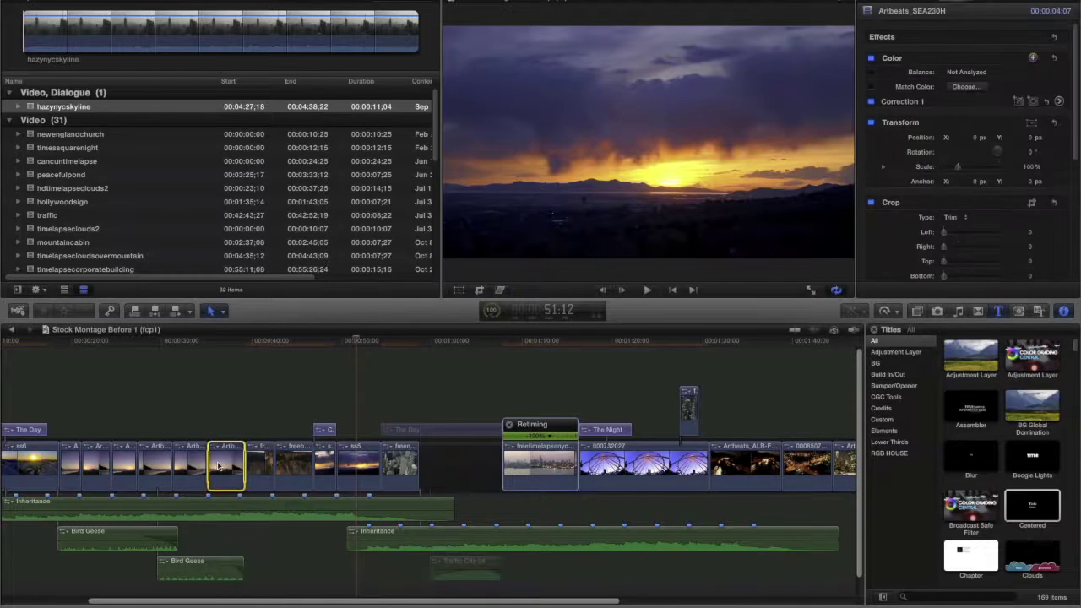
click(217, 369)
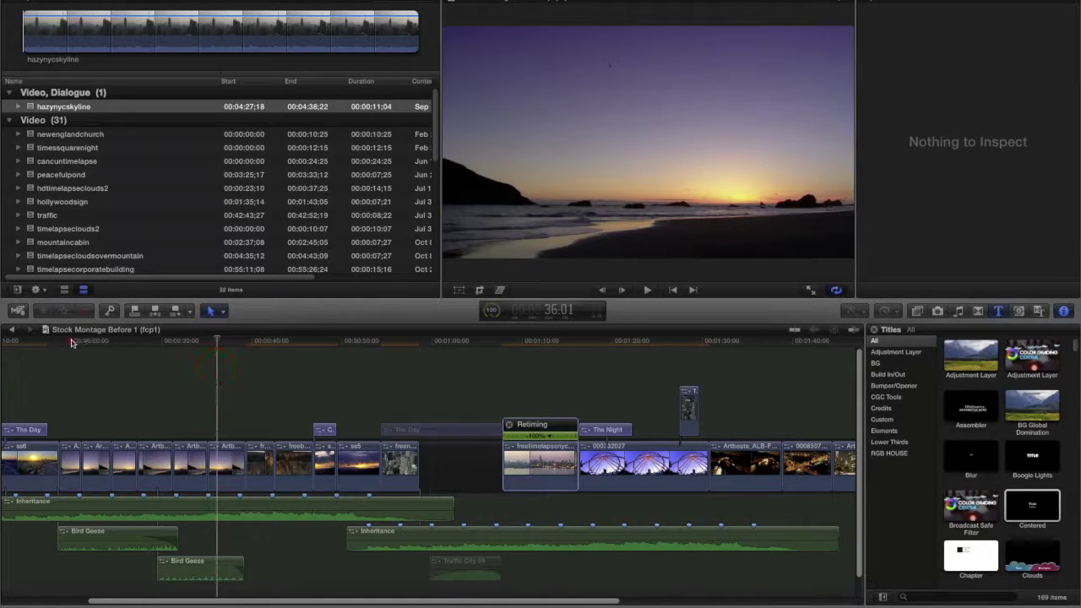
click(72, 343)
key(space)
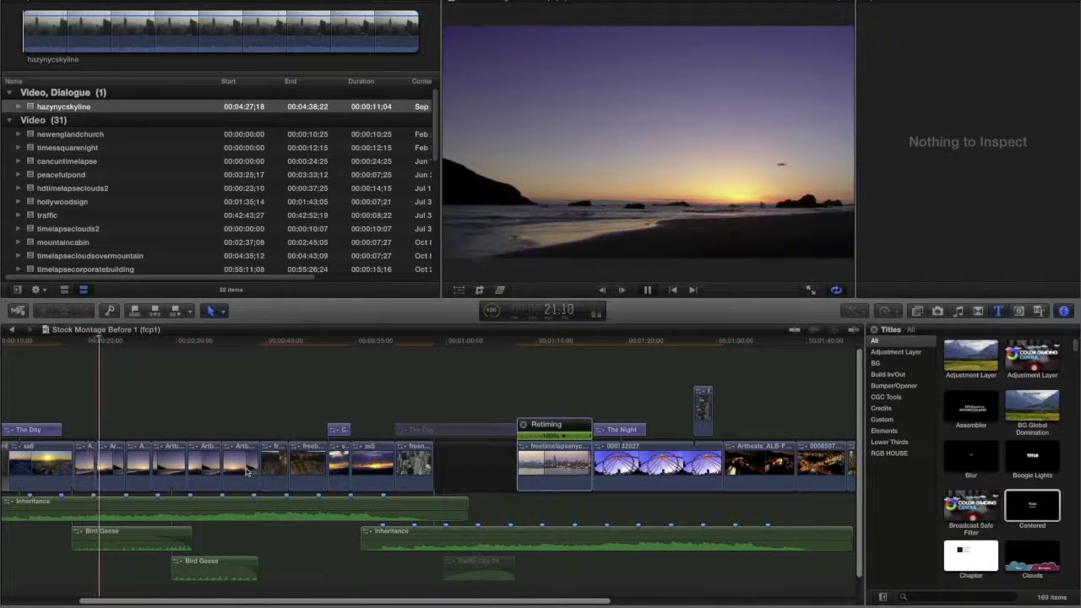
- During playback, connect Centered titles above an Artbeats_SEA230H clip and the freebrycecanyonaerial clip
click(244, 469)
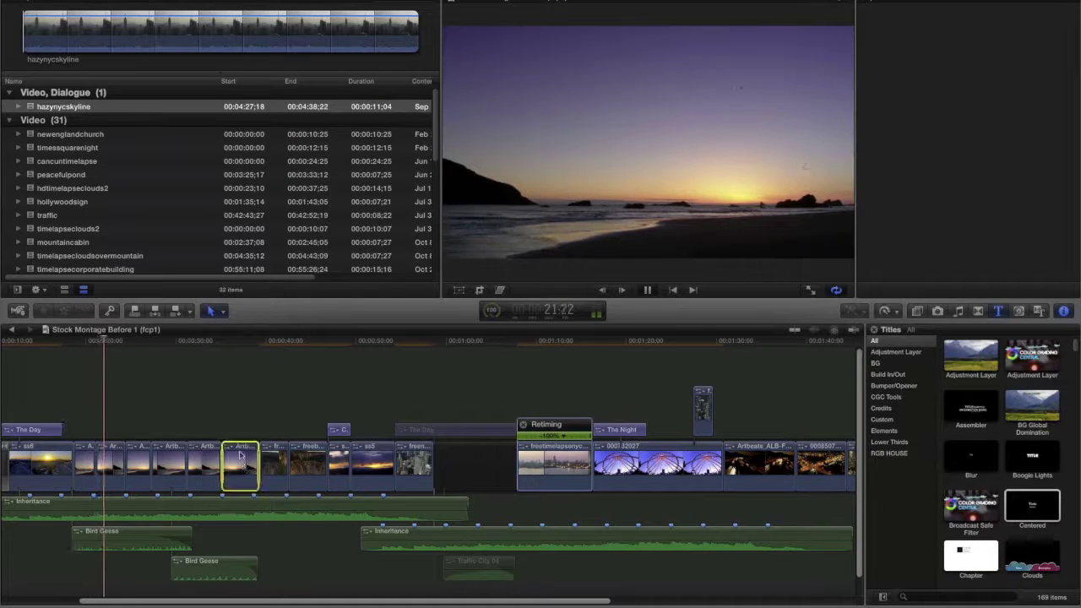
double_click(1027, 510)
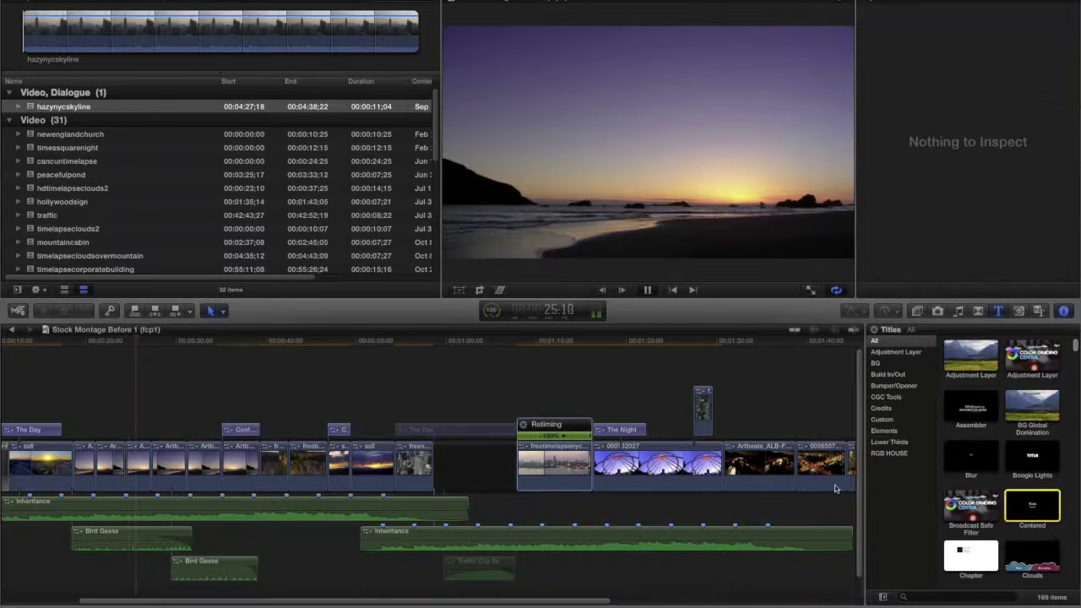
click(307, 464)
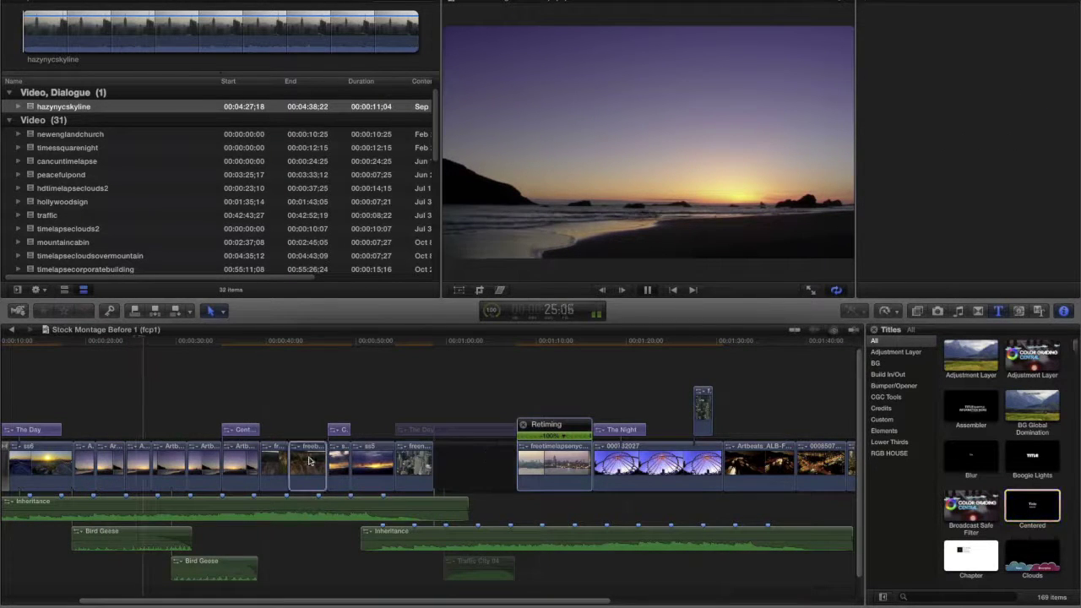
double_click(1029, 506)
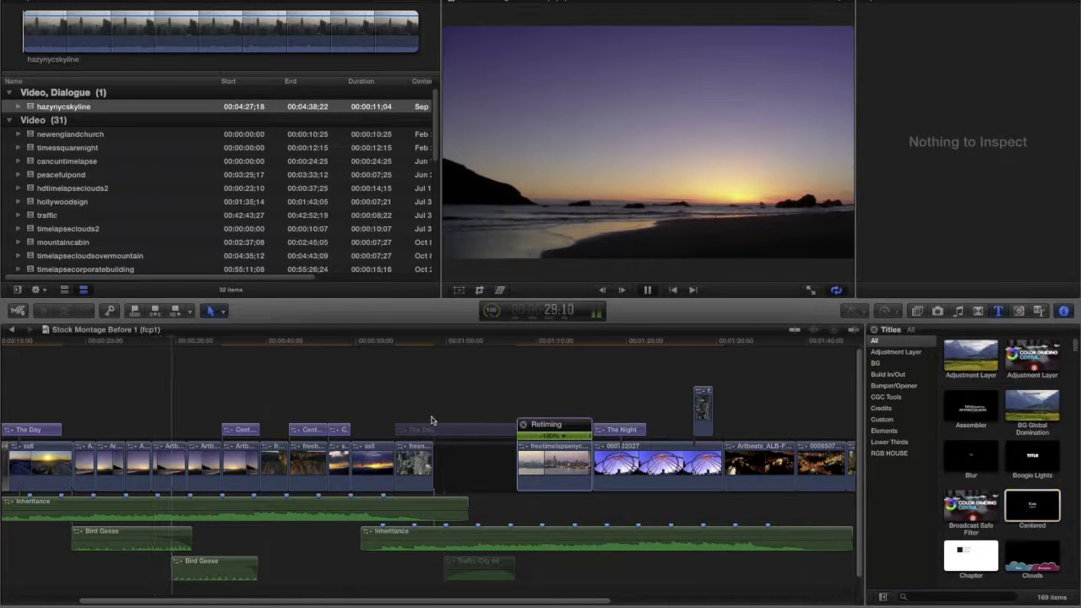
key(space)
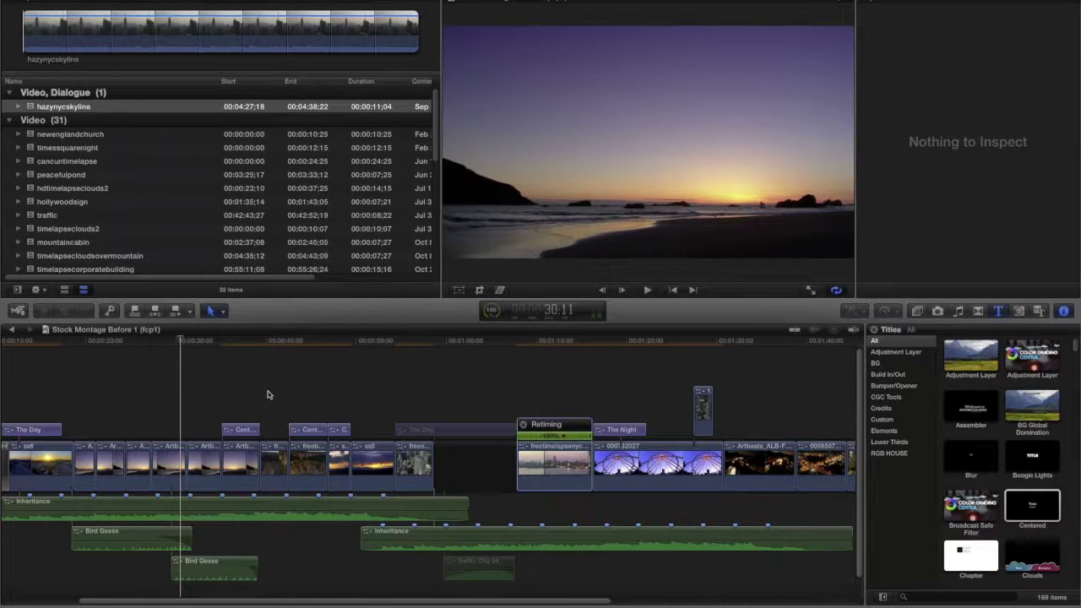